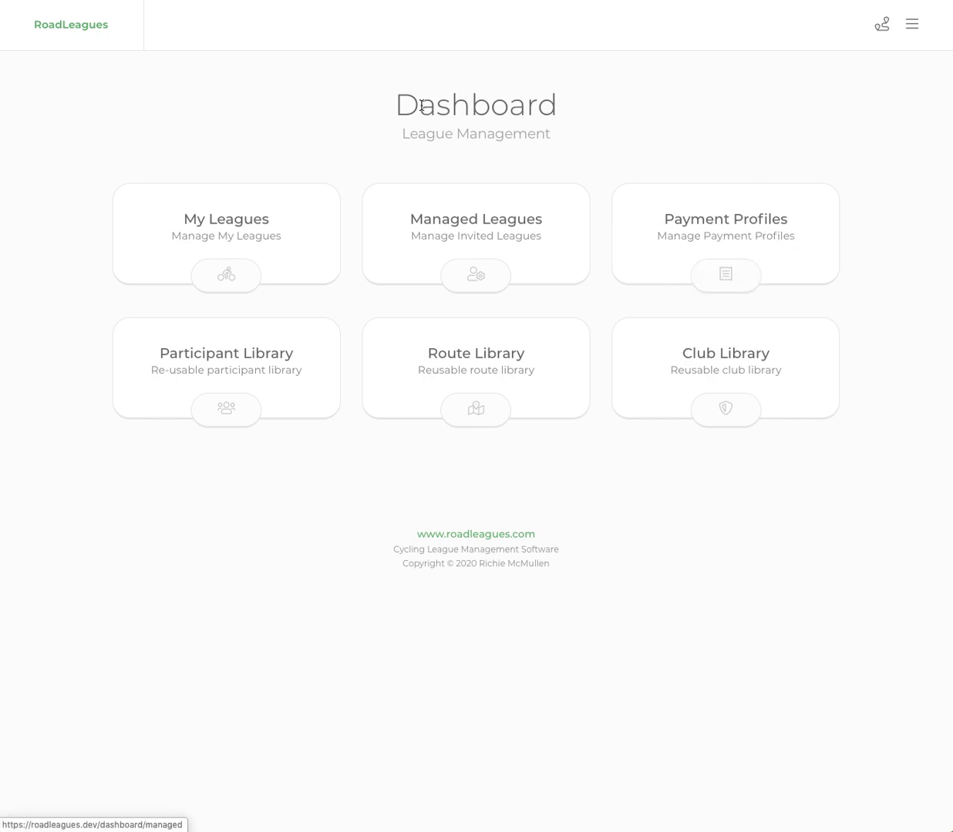
Step: Open the Payment Profiles page from the dashboard and start a new payment profile
drag(396, 103, 555, 108)
click(568, 113)
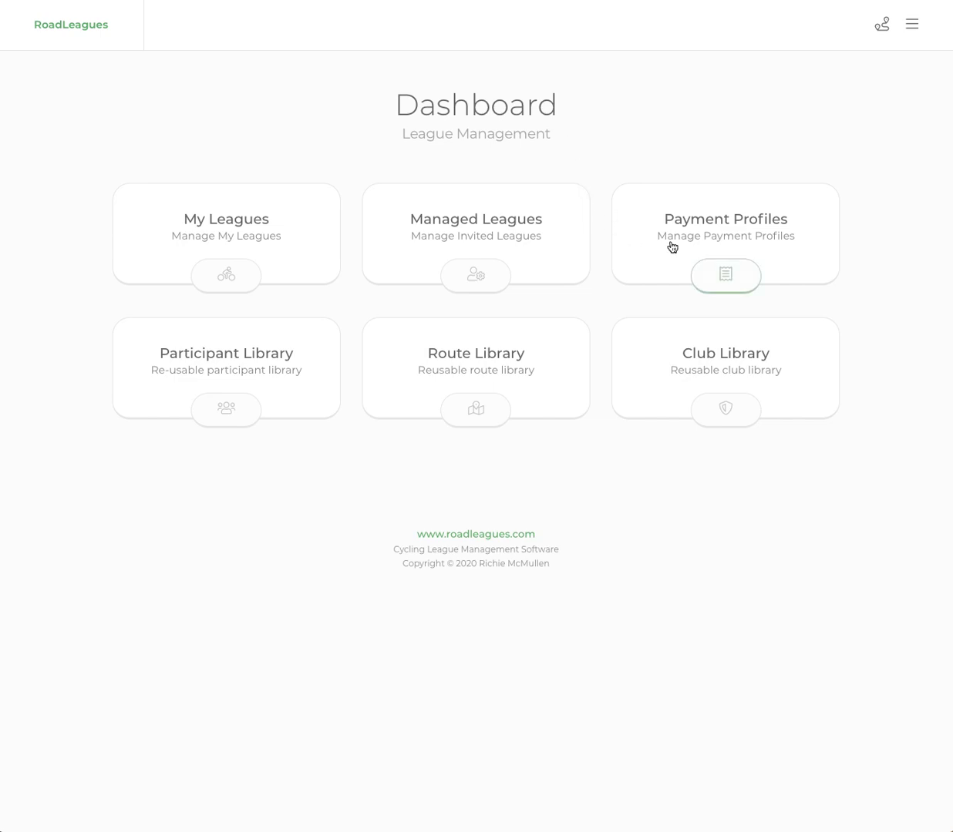
click(719, 243)
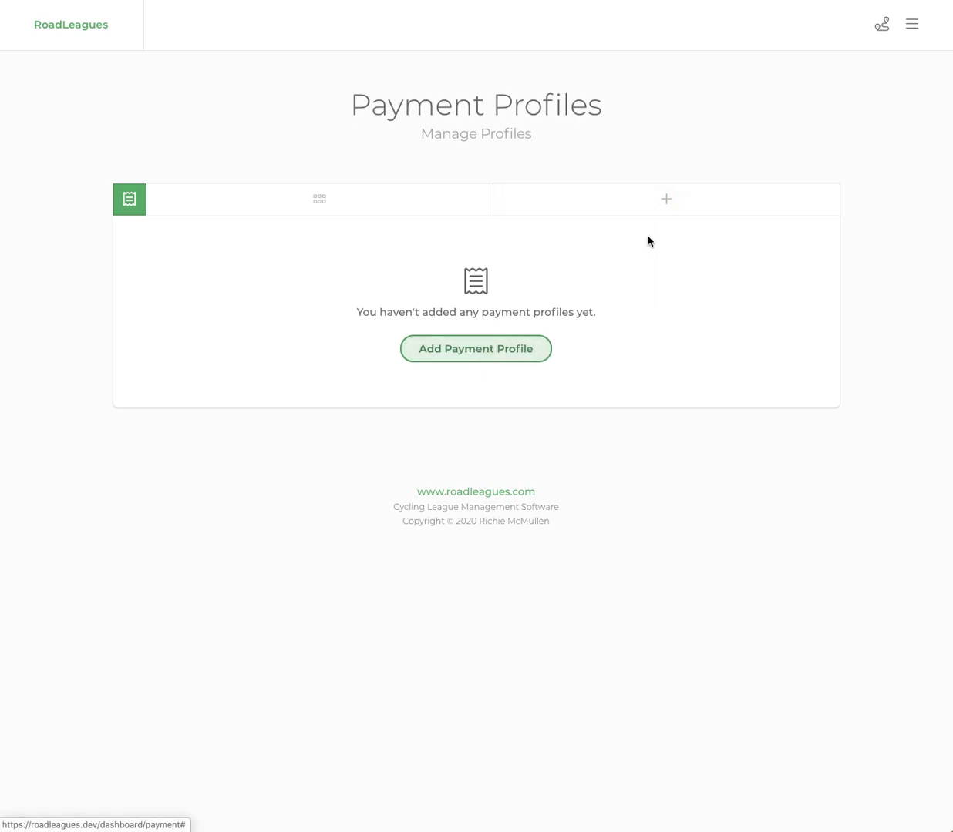
click(670, 203)
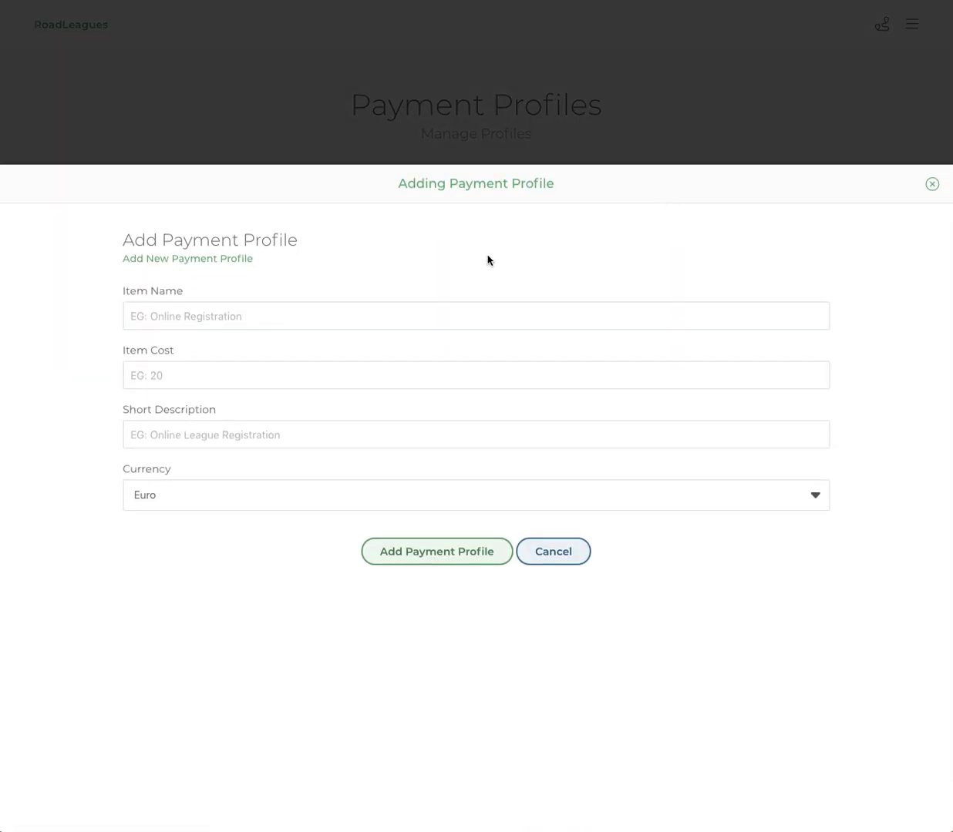
Step: Name the payment item "Online League Registration" and set its cost to 30
drag(128, 240, 340, 240)
click(340, 240)
click(235, 311)
text(Online Registration)
click(219, 376)
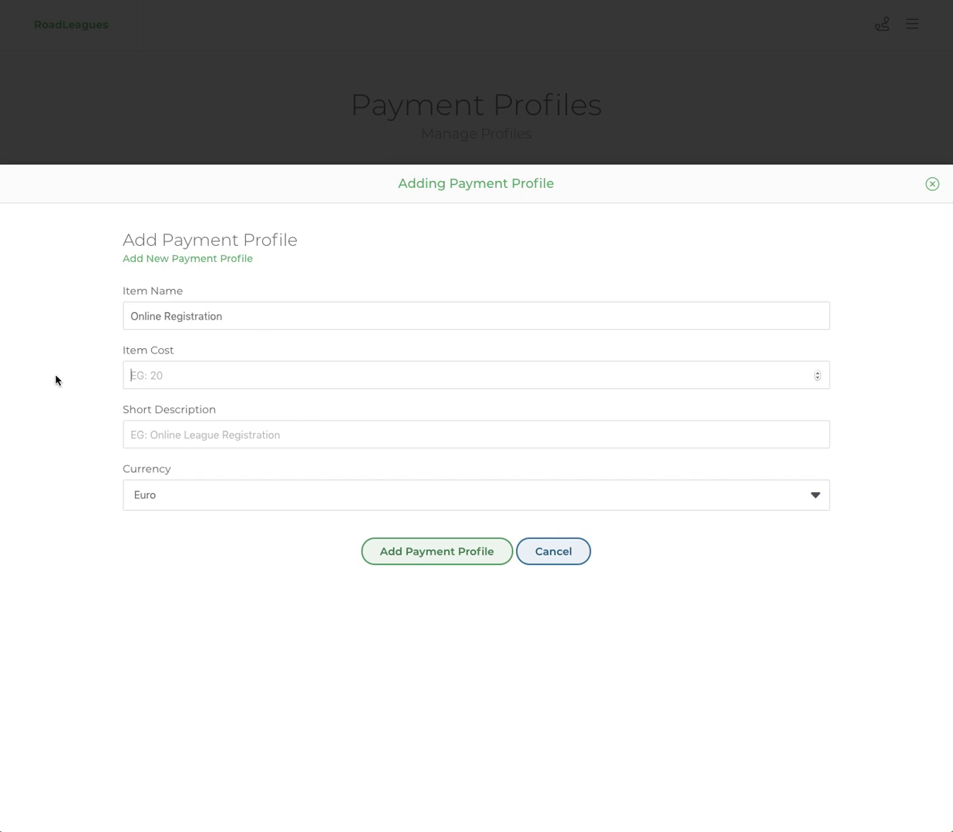
click(163, 317)
text(League)
click(153, 365)
text(30)
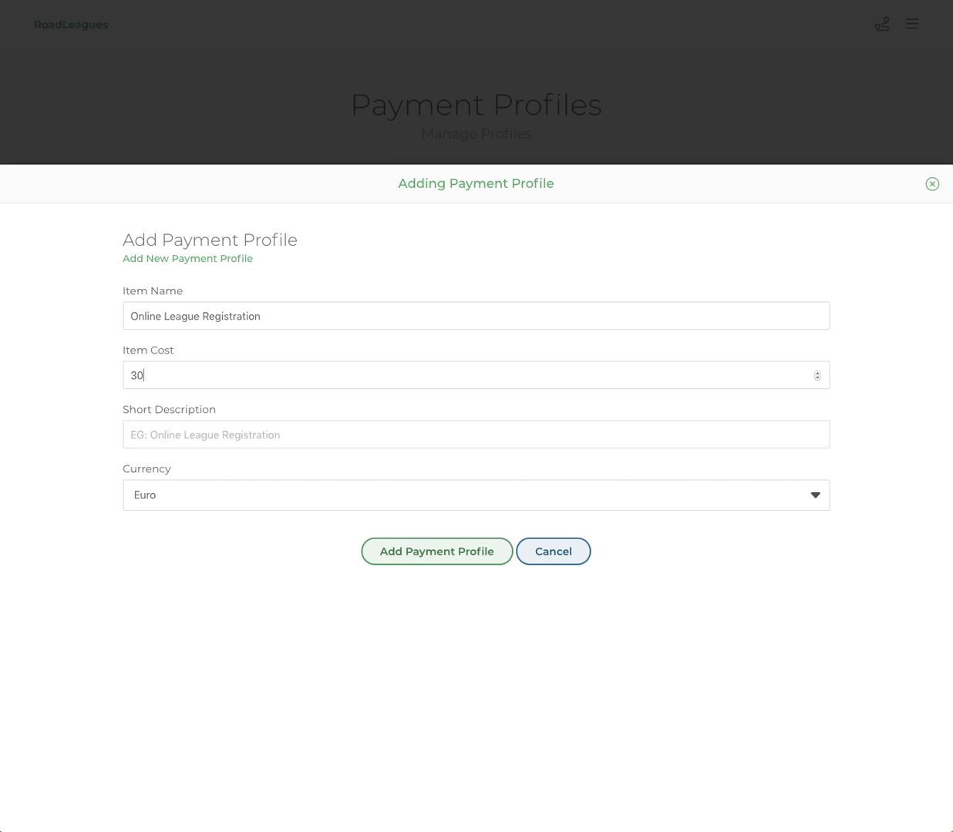
Step: Enter "Short desc here....." as the payment profile's short description
click(167, 436)
text(Sh)
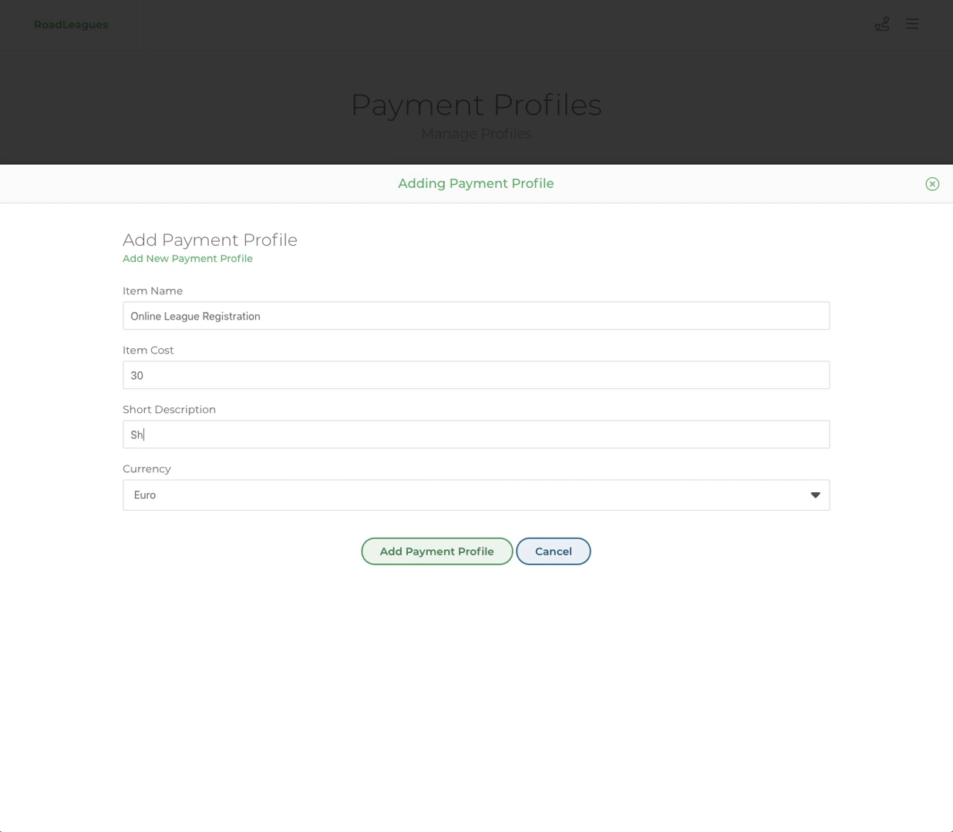
text(ort desc here.....)
drag(127, 435, 254, 436)
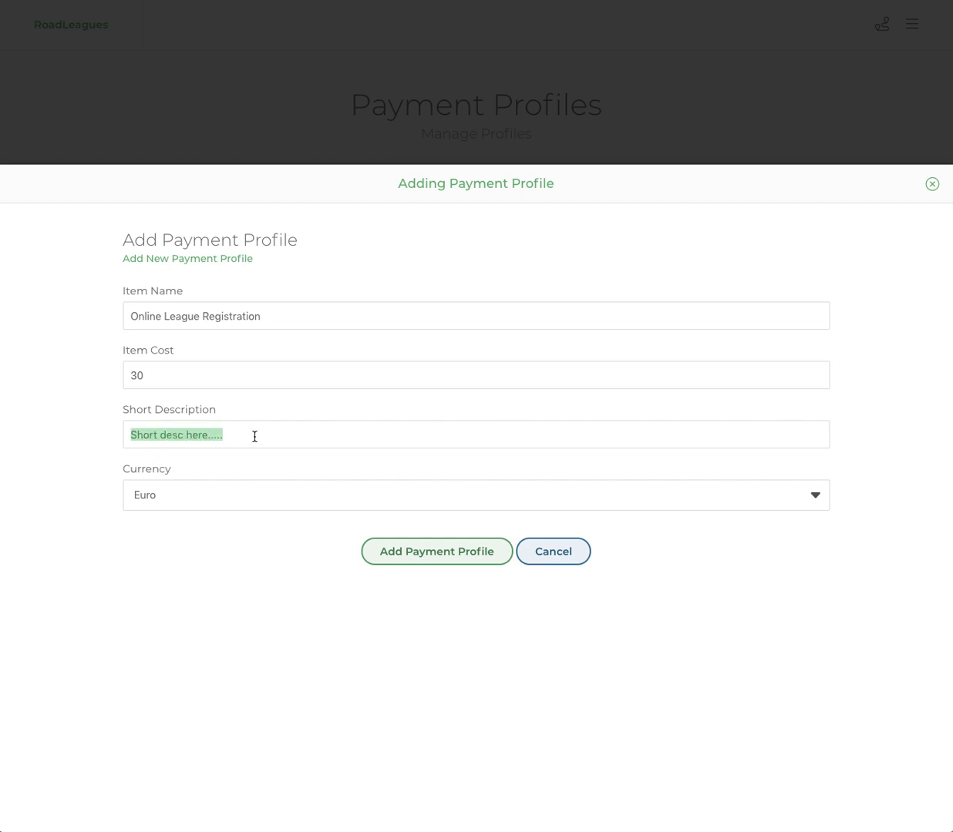
click(254, 436)
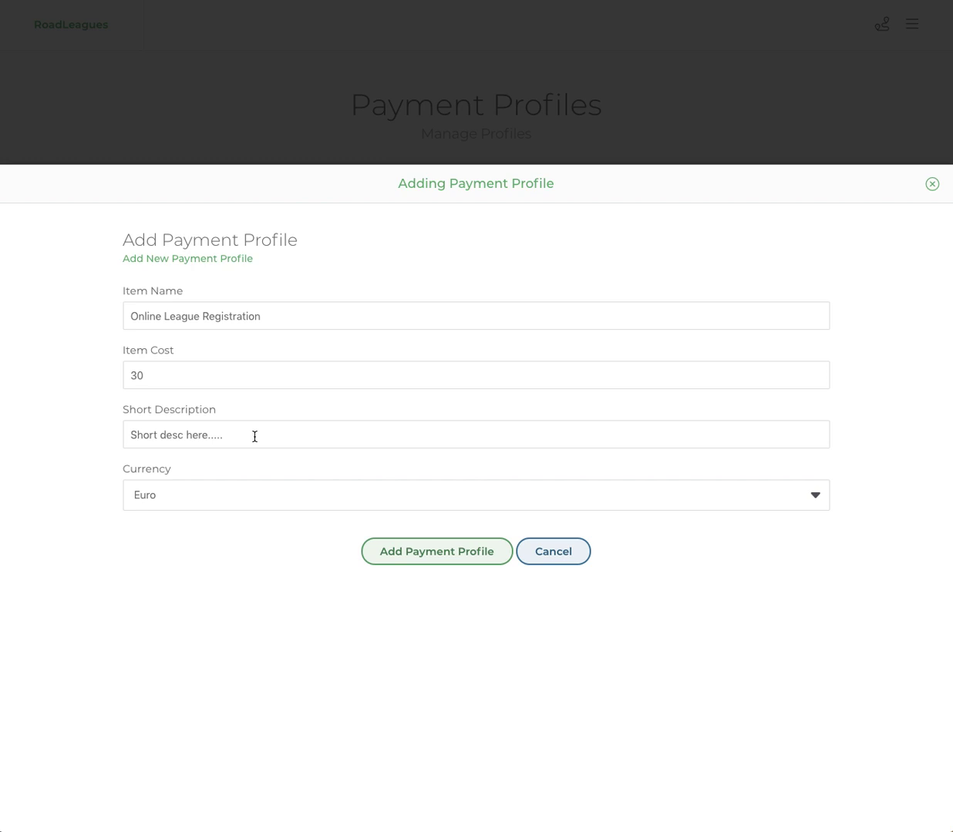
Step: Set the currency to Euro and save the new payment profile
click(230, 505)
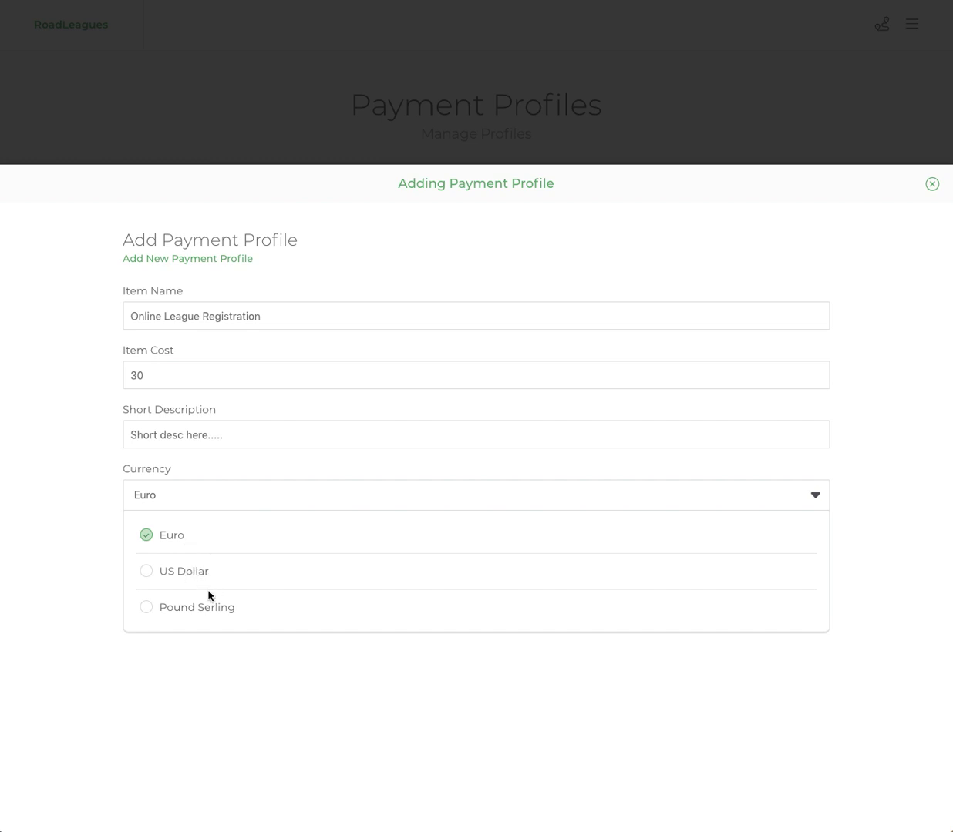
click(256, 658)
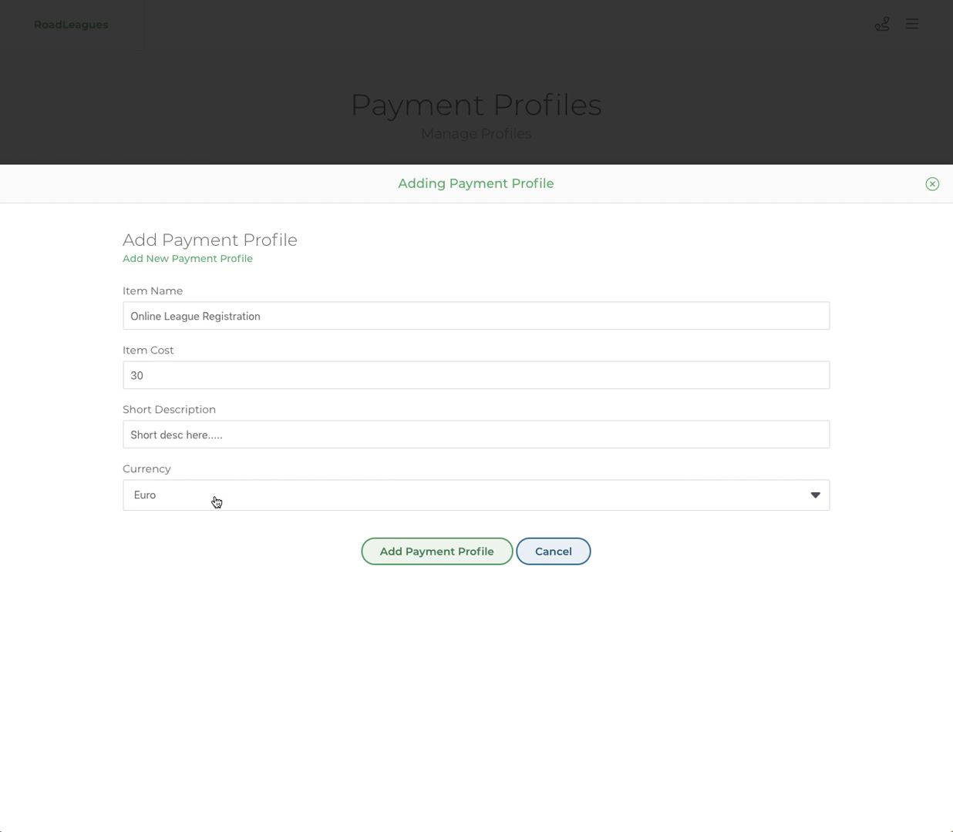
click(208, 497)
click(200, 582)
click(197, 493)
click(185, 537)
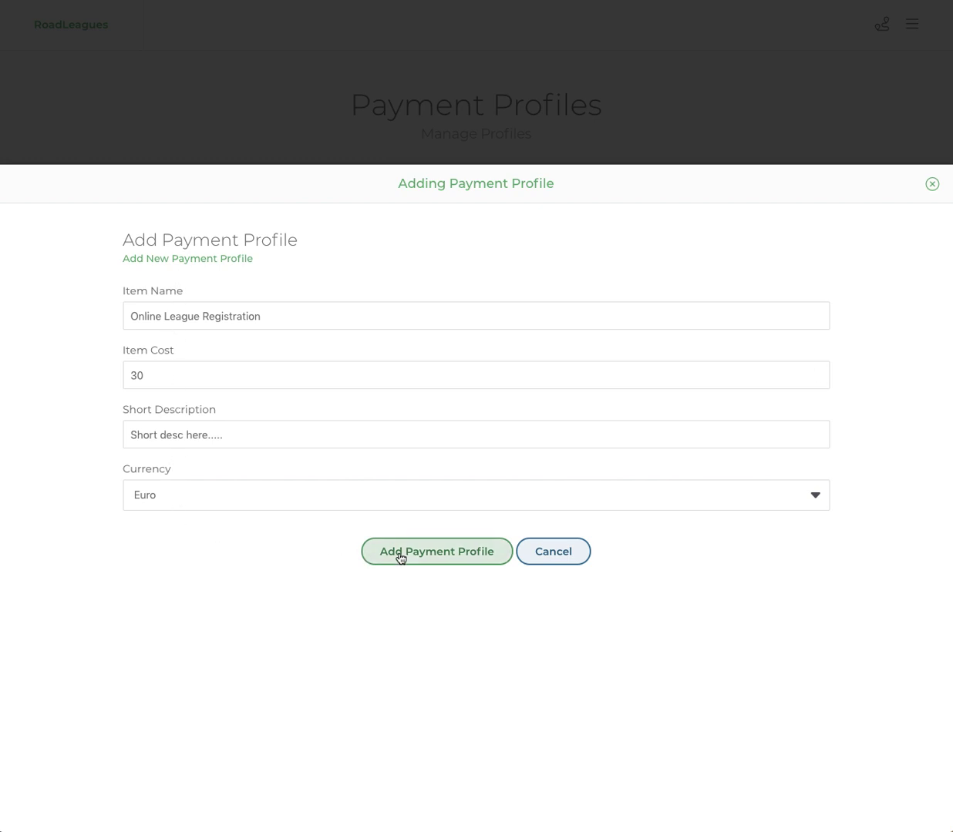
click(432, 553)
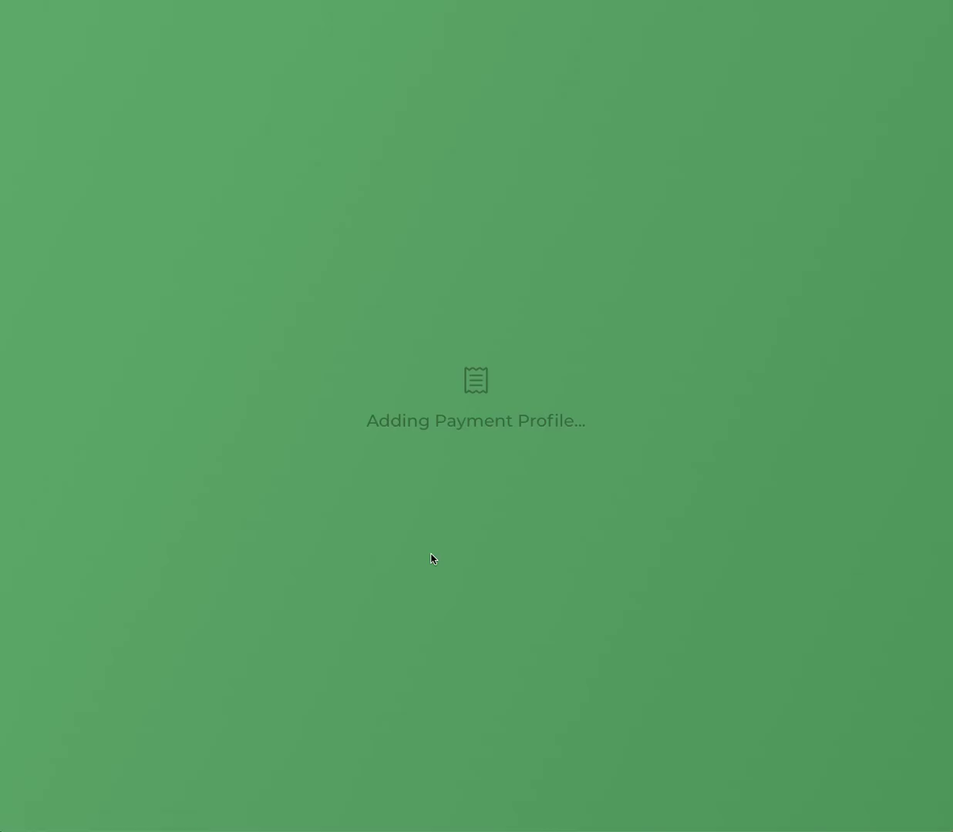
click(469, 494)
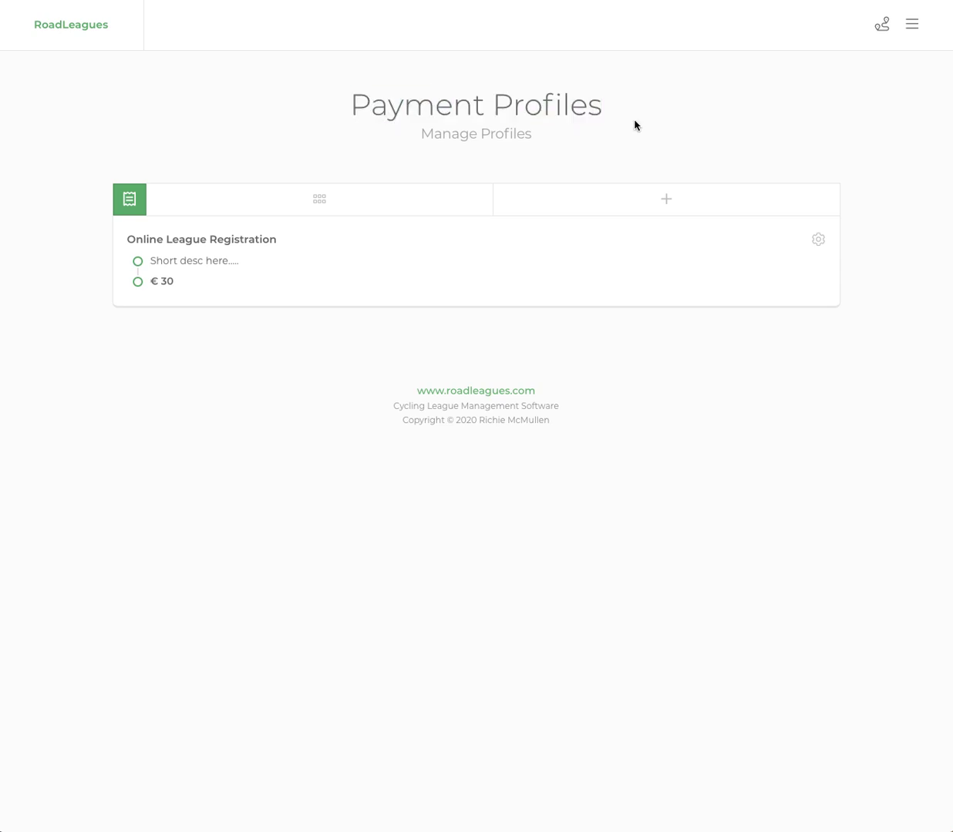
drag(126, 239, 279, 238)
click(297, 243)
click(644, 192)
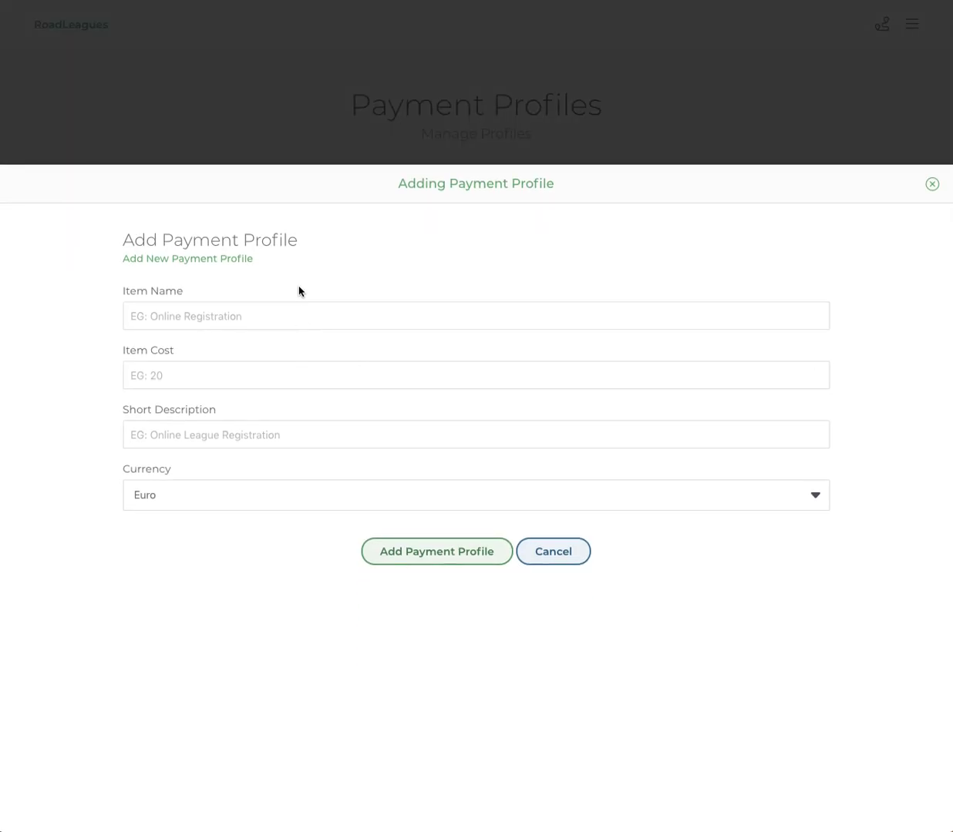
click(561, 559)
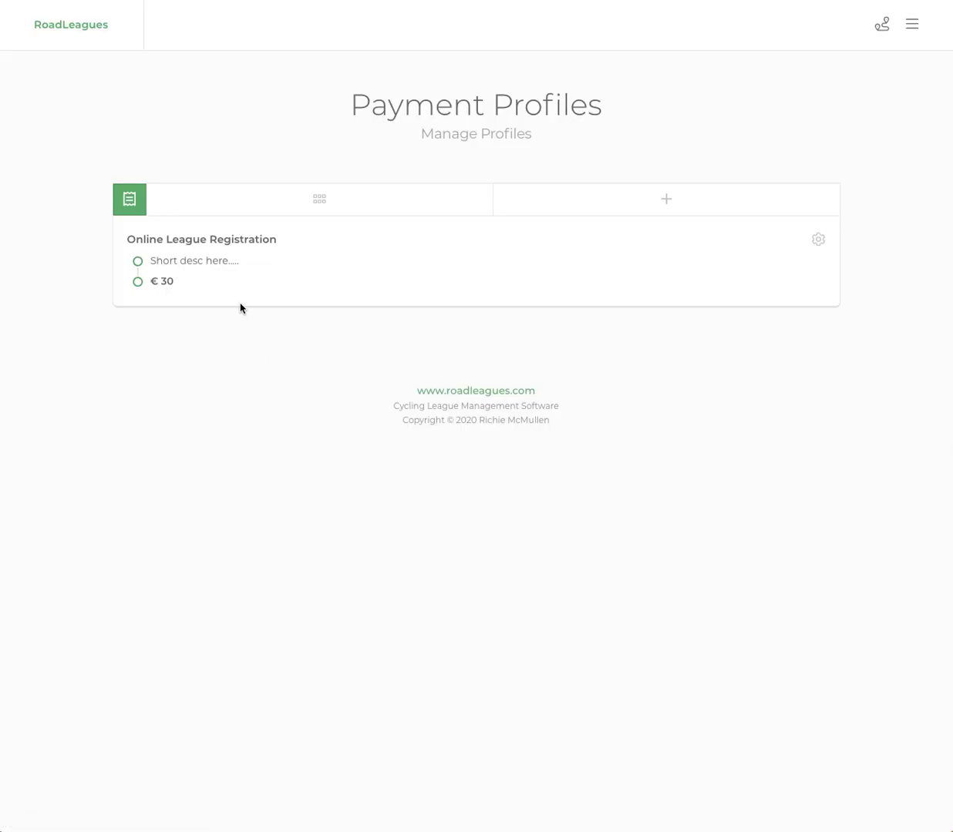
Step: Examine the name, description and cost of the Online League Registration profile on the Payment Profiles page
click(374, 212)
drag(383, 102, 595, 117)
click(597, 123)
click(656, 221)
drag(148, 275, 183, 295)
click(183, 295)
drag(126, 239, 236, 290)
click(236, 289)
Step: Open the account page and go to its Paypal API section
click(913, 26)
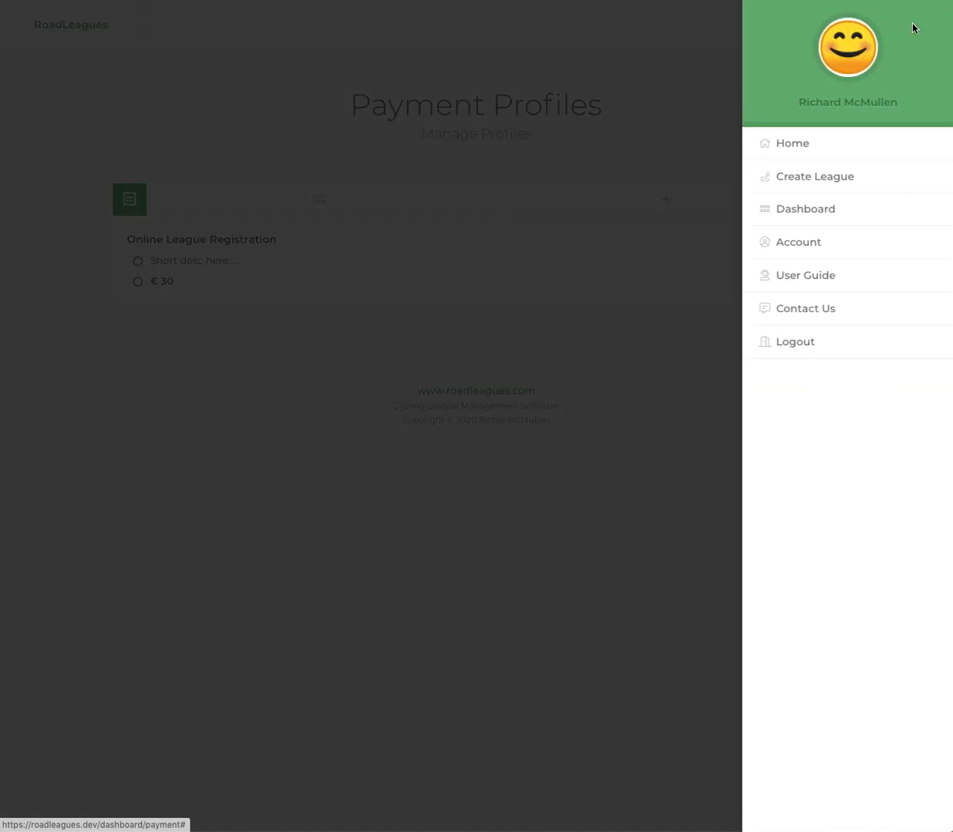
click(822, 248)
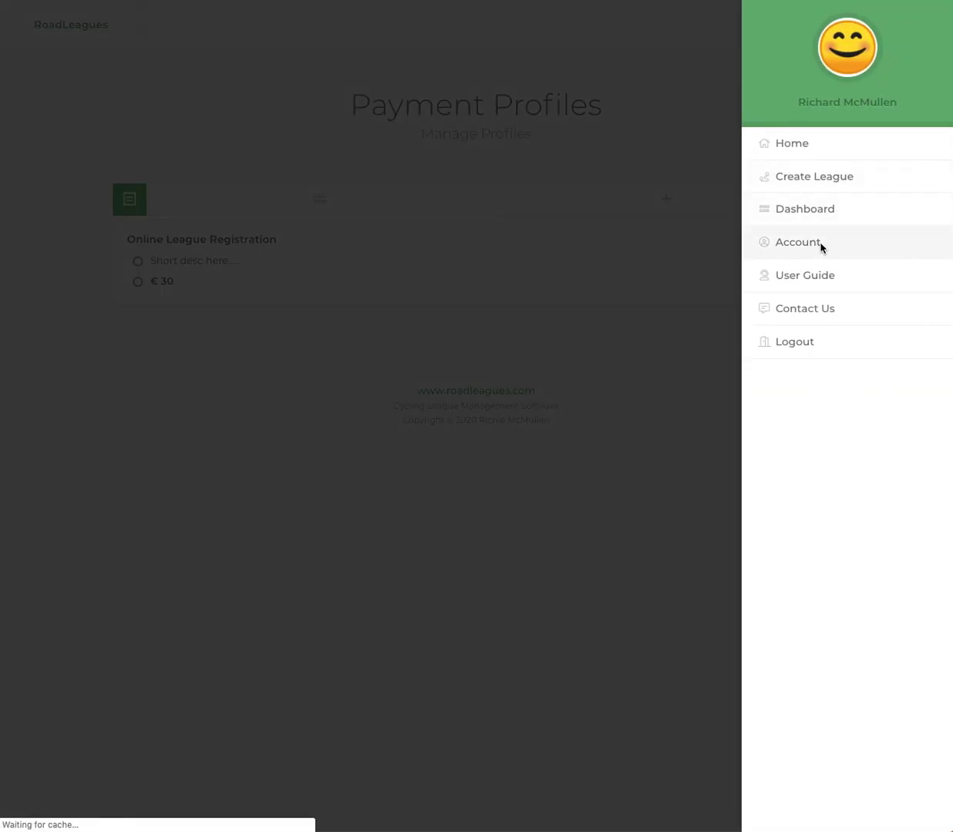
scroll(807, 234, down, 2)
scroll(807, 234, down, 3)
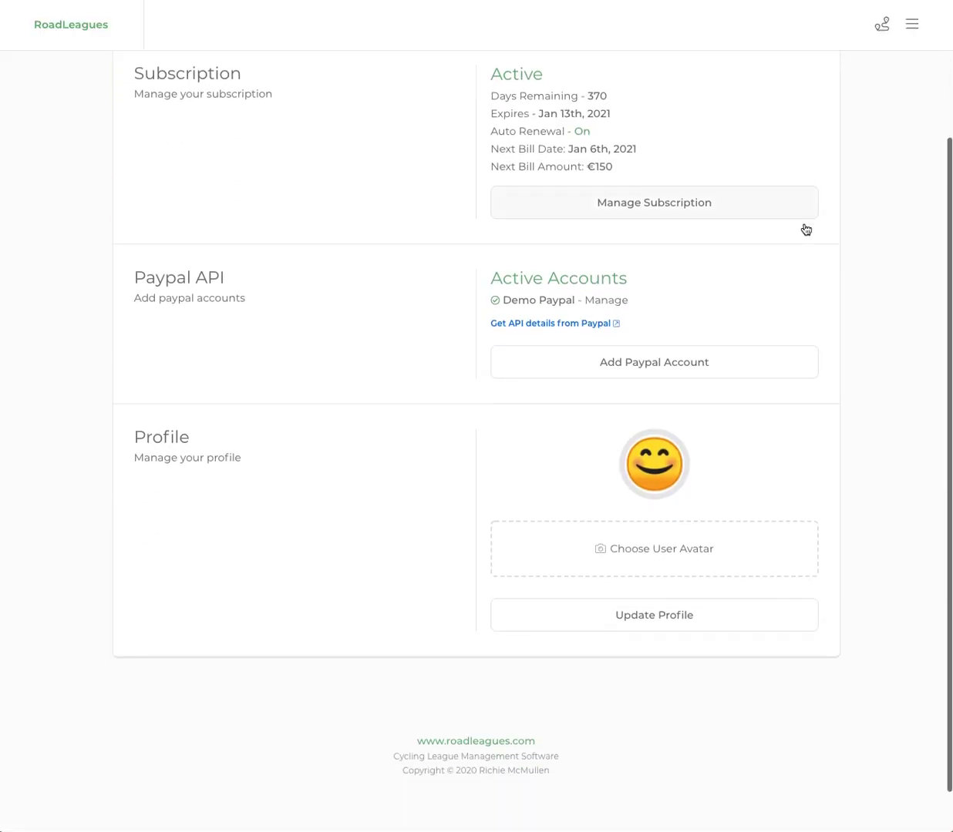
Step: Examine the account page's Subscription and Paypal API sections, including the active Demo Paypal account
drag(133, 225, 266, 250)
click(280, 255)
scroll(280, 255, up, 3)
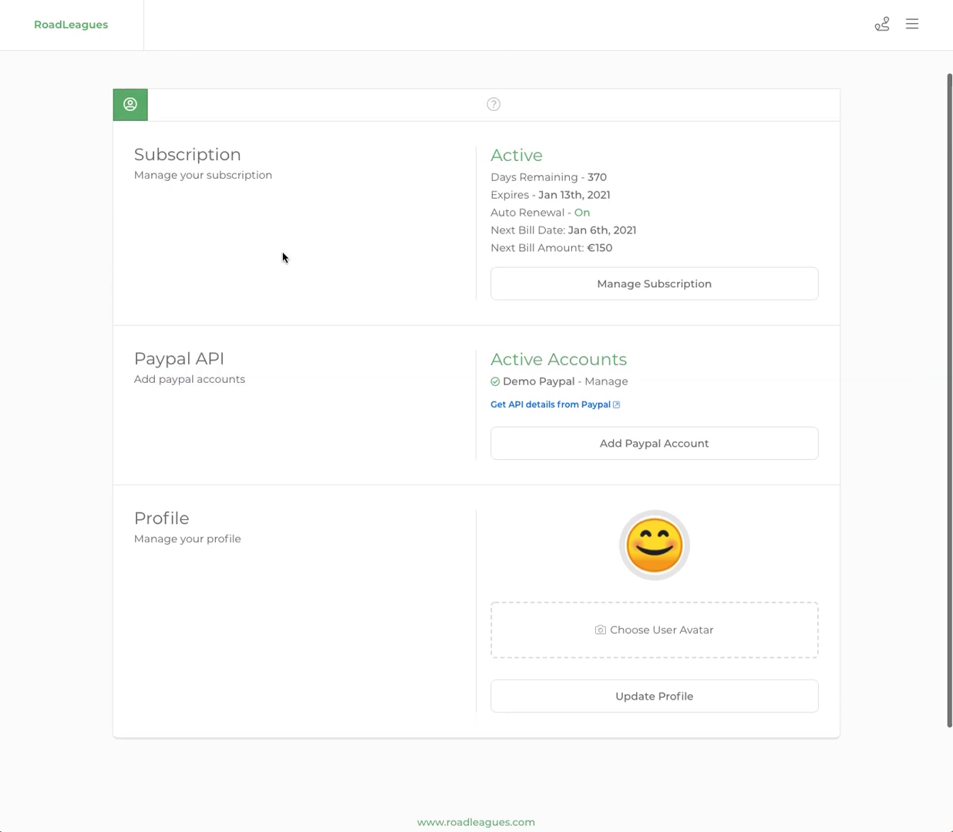
drag(134, 172, 270, 181)
click(270, 181)
scroll(277, 190, down, 1)
scroll(277, 190, down, 2)
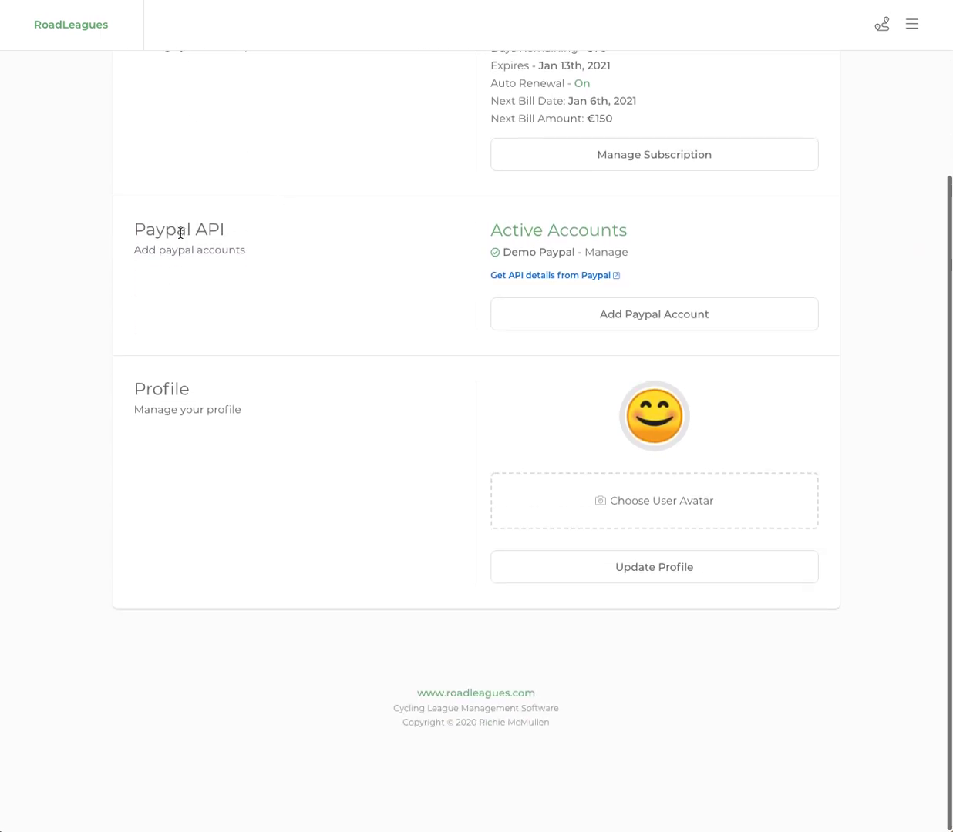
drag(134, 225, 228, 231)
click(271, 248)
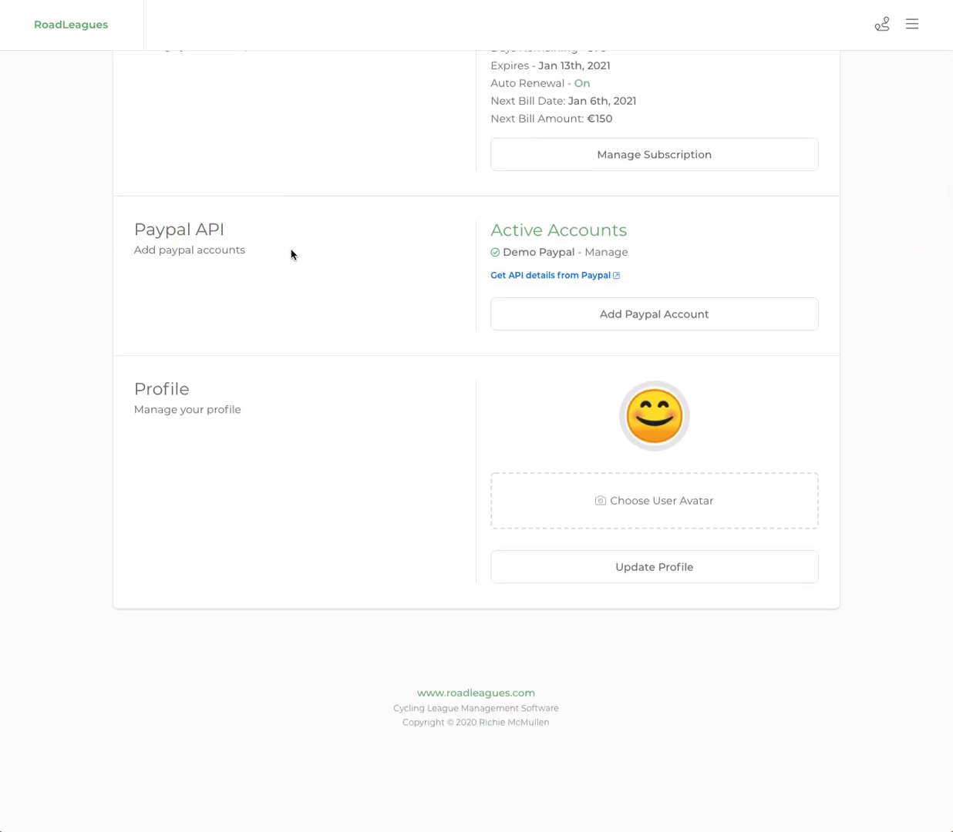
drag(503, 252, 573, 250)
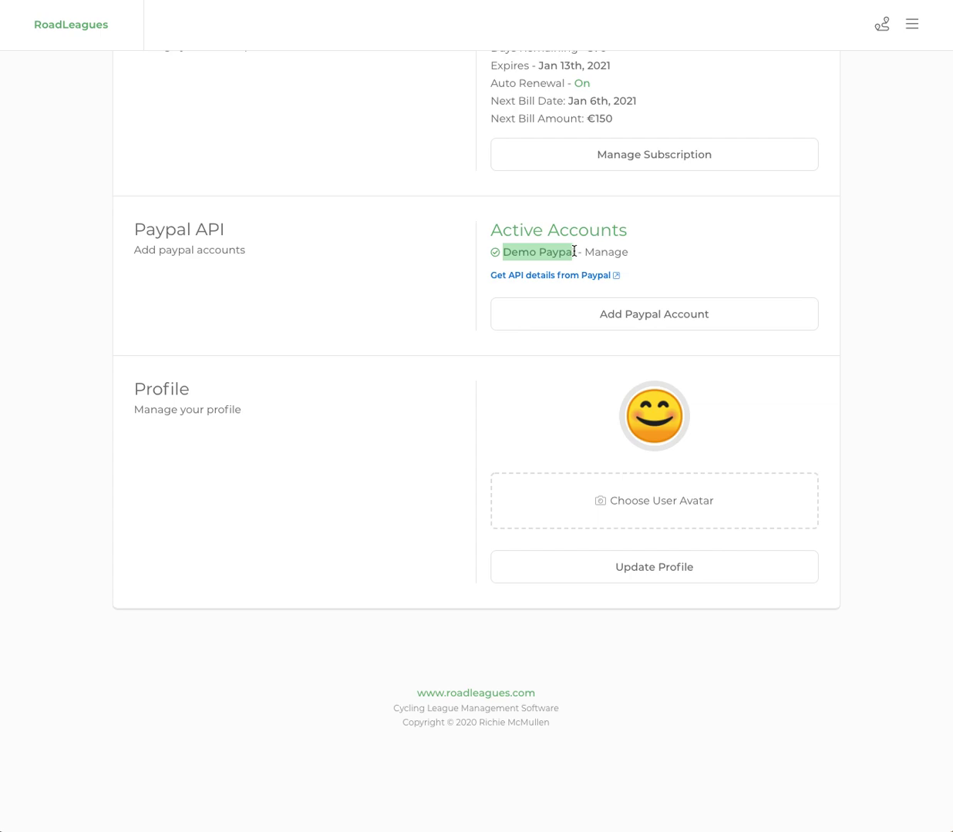
click(704, 265)
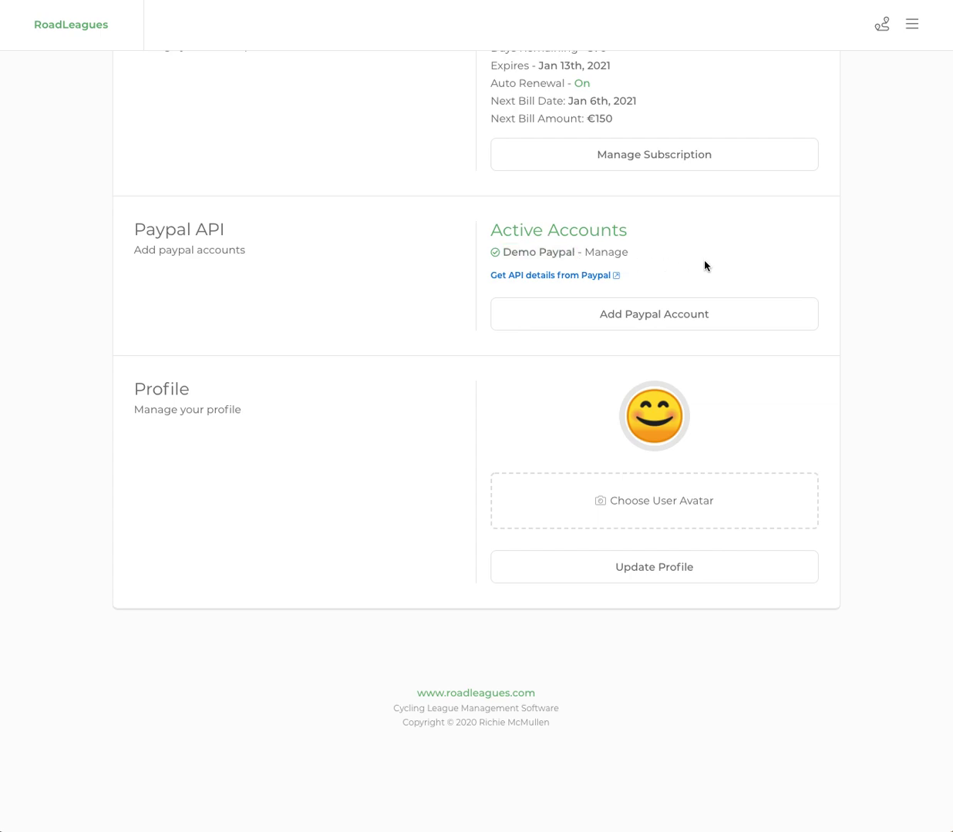
drag(502, 232, 672, 233)
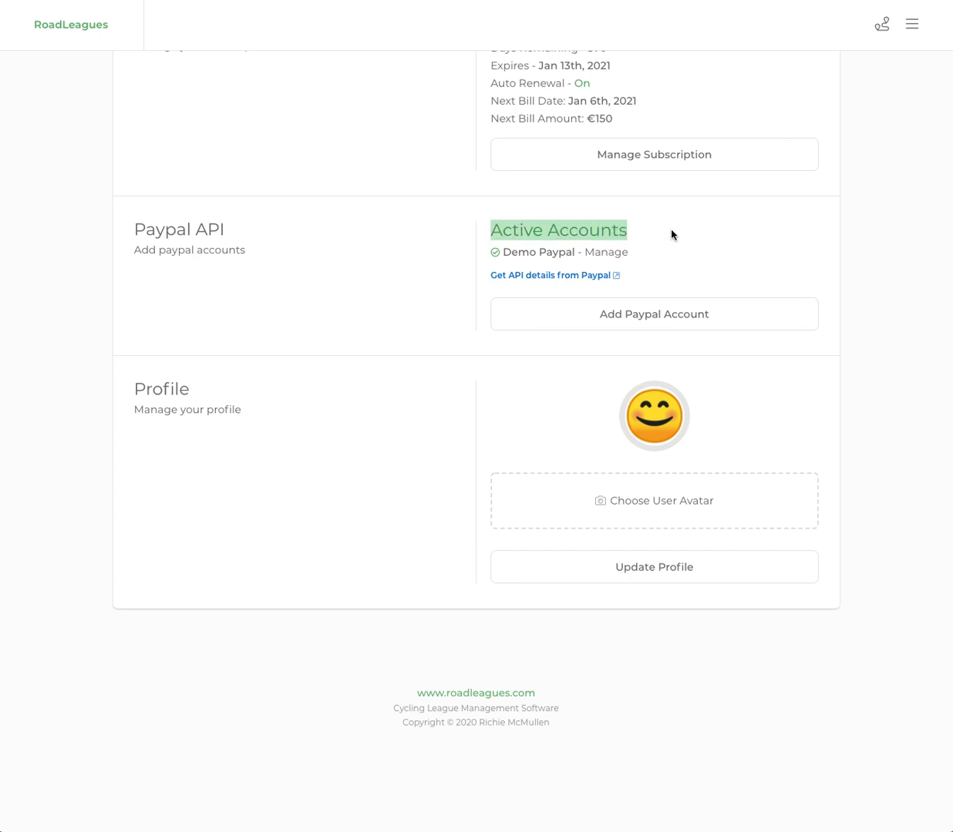
click(679, 236)
drag(495, 229, 644, 232)
drag(490, 230, 633, 236)
click(846, 260)
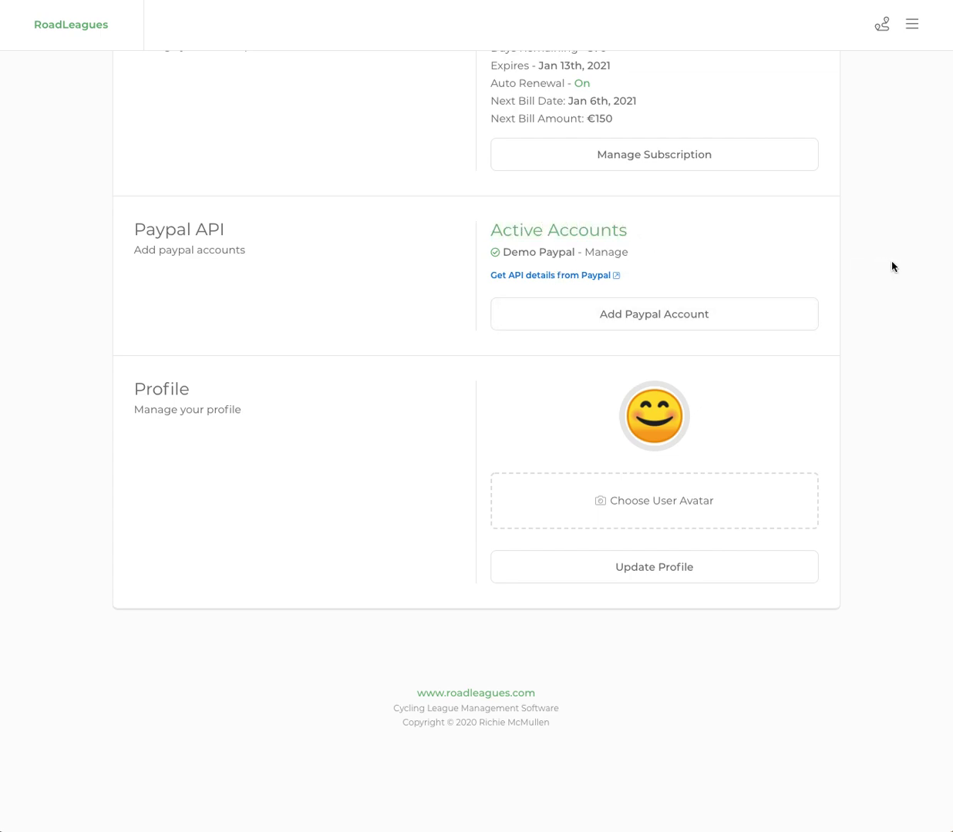
Step: Open the form for adding a PayPal account and go to its Paypal / Club Name field
click(661, 323)
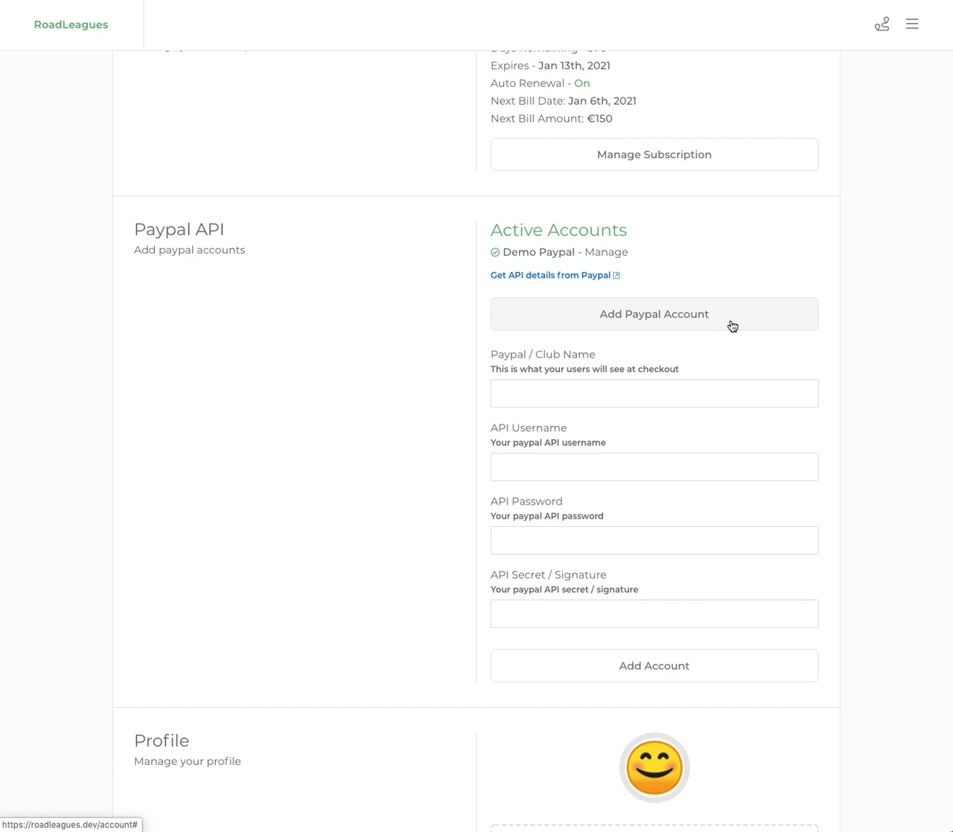
scroll(844, 325, down, 2)
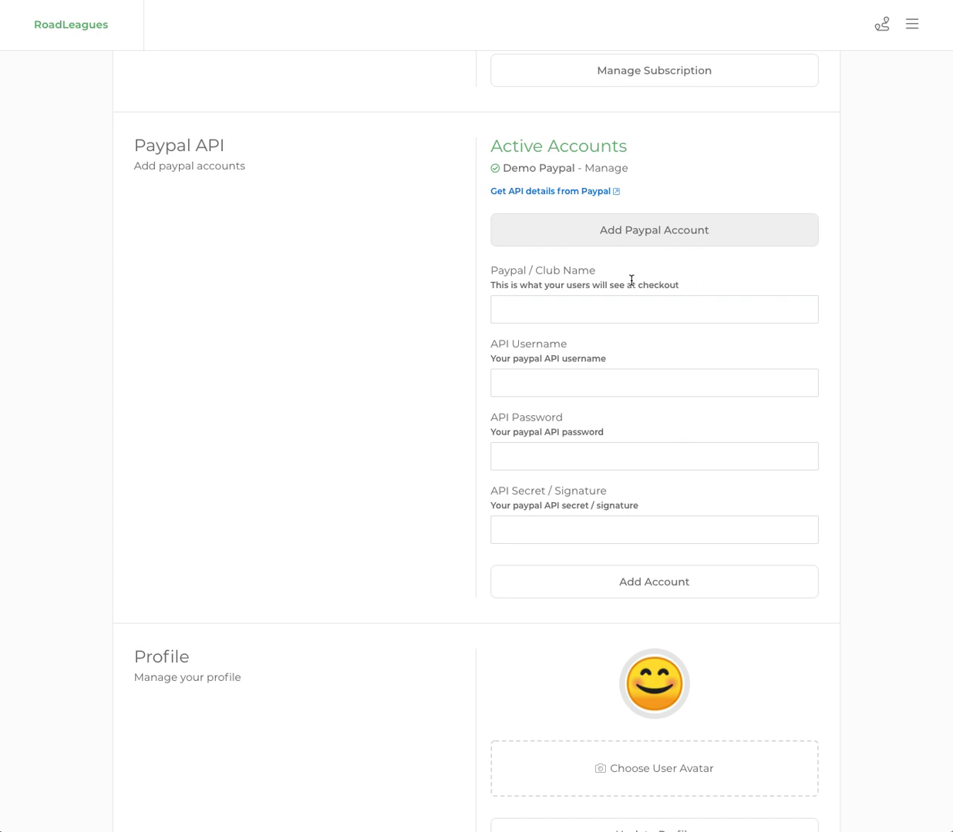
drag(478, 268, 604, 280)
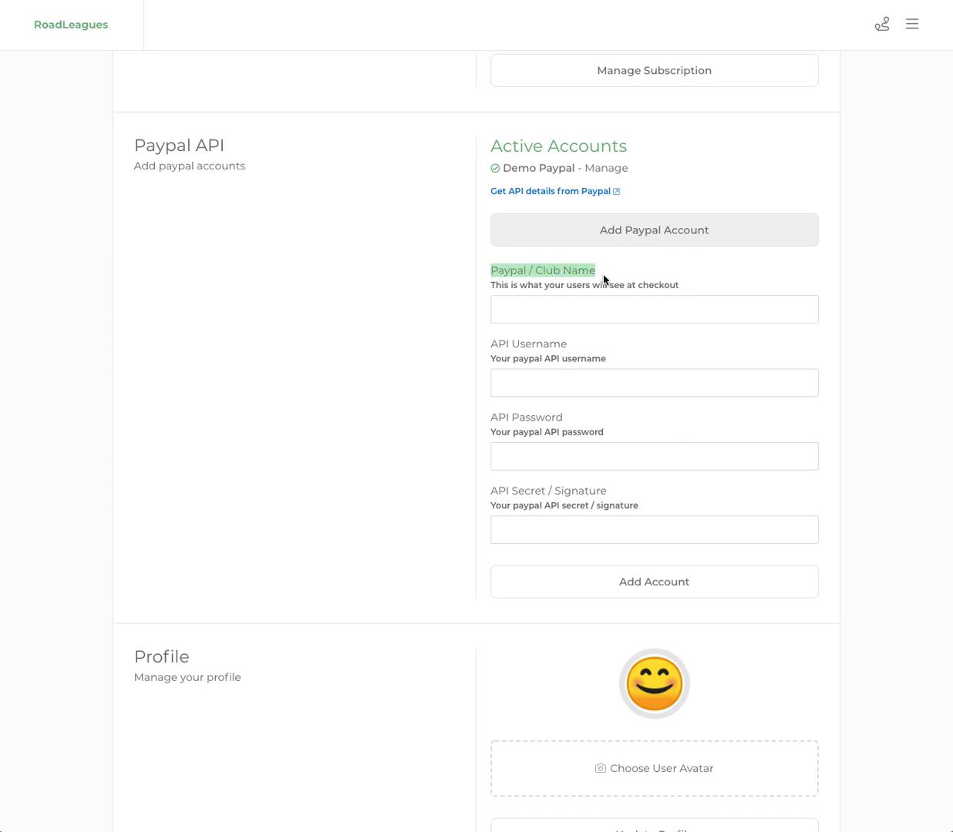
click(535, 308)
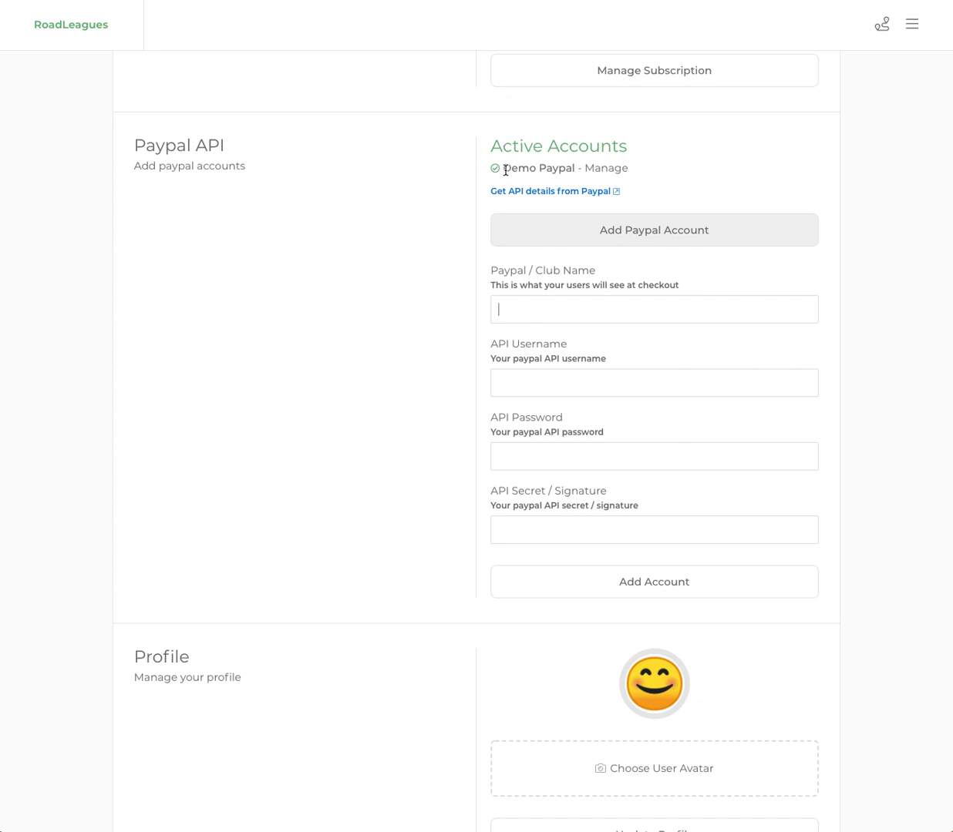
drag(499, 167, 576, 170)
click(535, 308)
Step: Examine the API Username, API Password and API Secret / Signature fields required for the PayPal account
drag(490, 348, 568, 347)
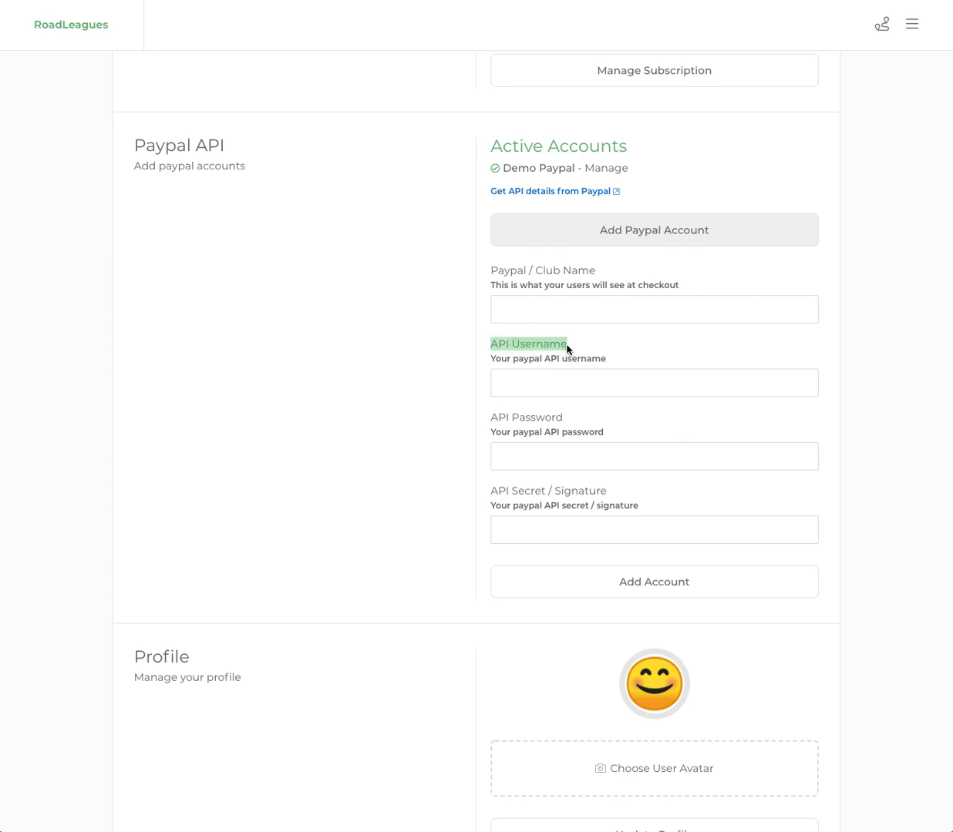
click(571, 348)
drag(489, 346, 581, 349)
click(581, 350)
drag(489, 421, 570, 421)
click(569, 420)
drag(490, 496, 679, 496)
click(678, 495)
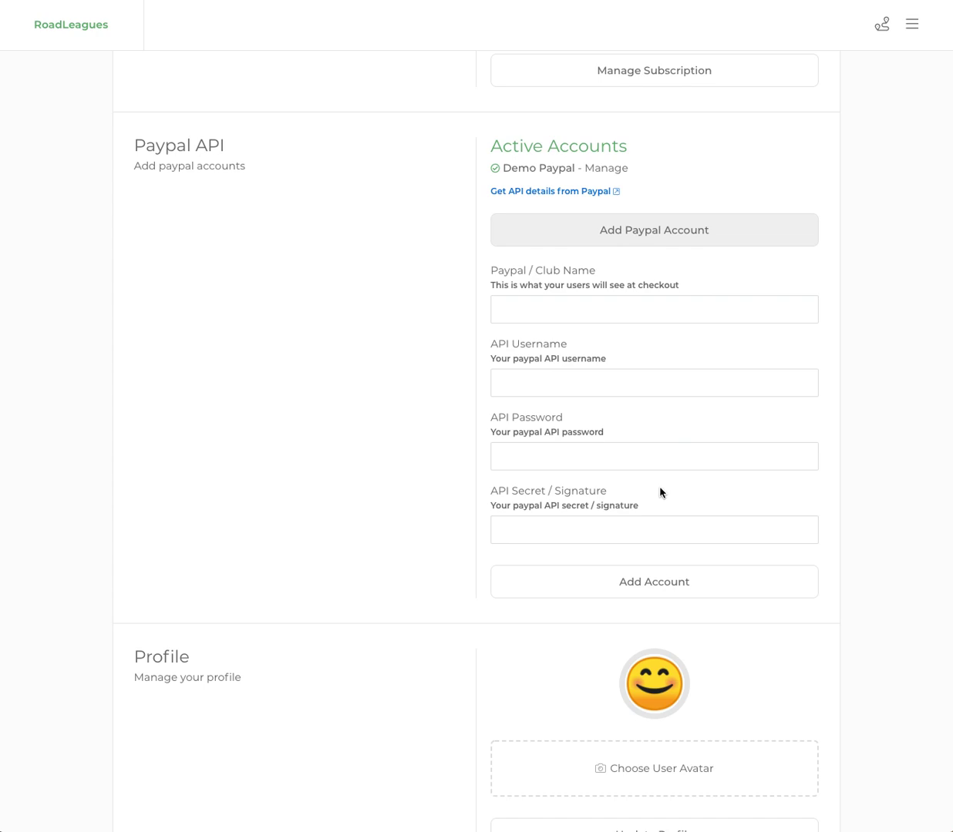
scroll(676, 495, up, 1)
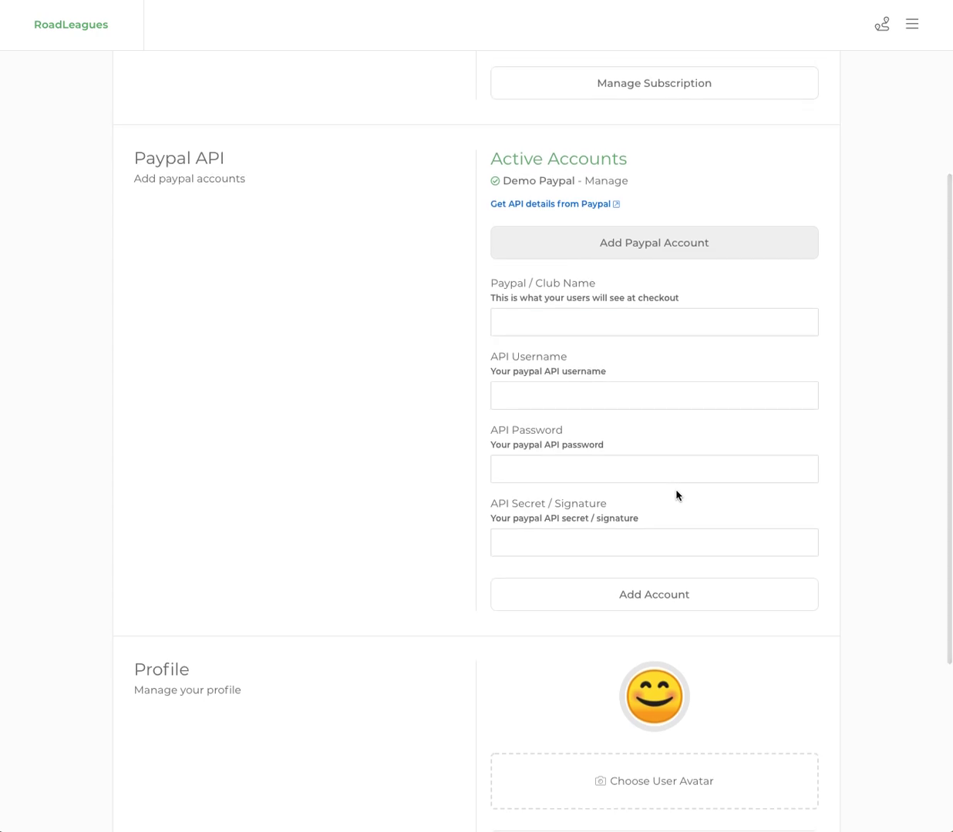
scroll(677, 495, down, 1)
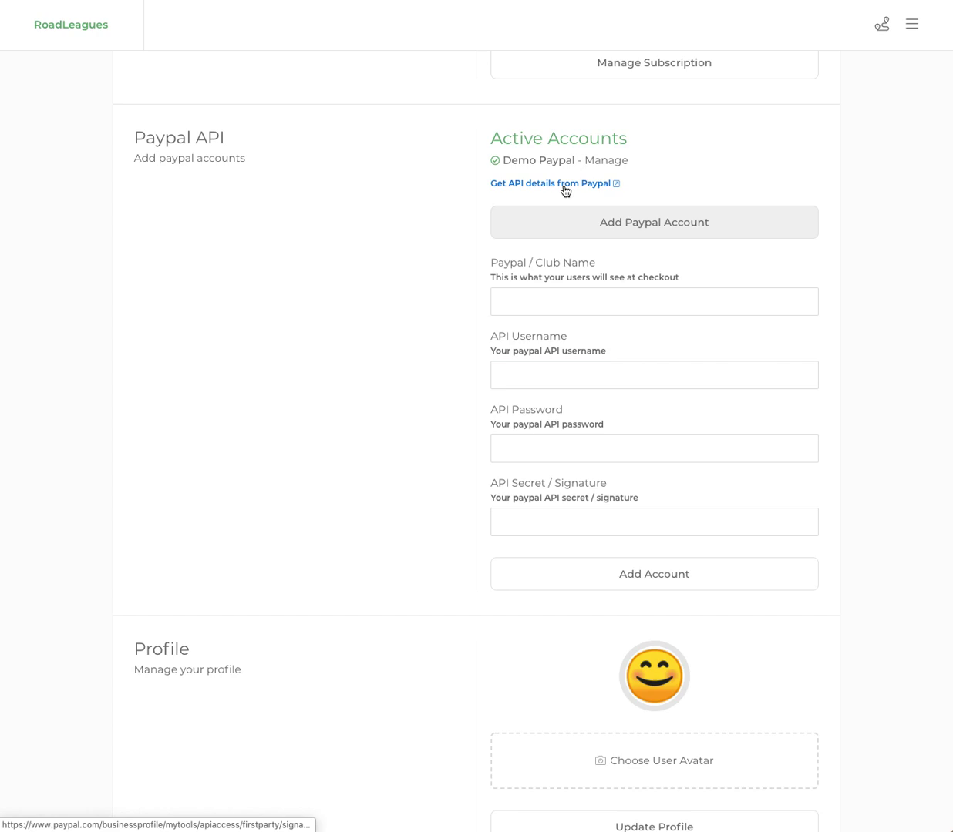
click(551, 369)
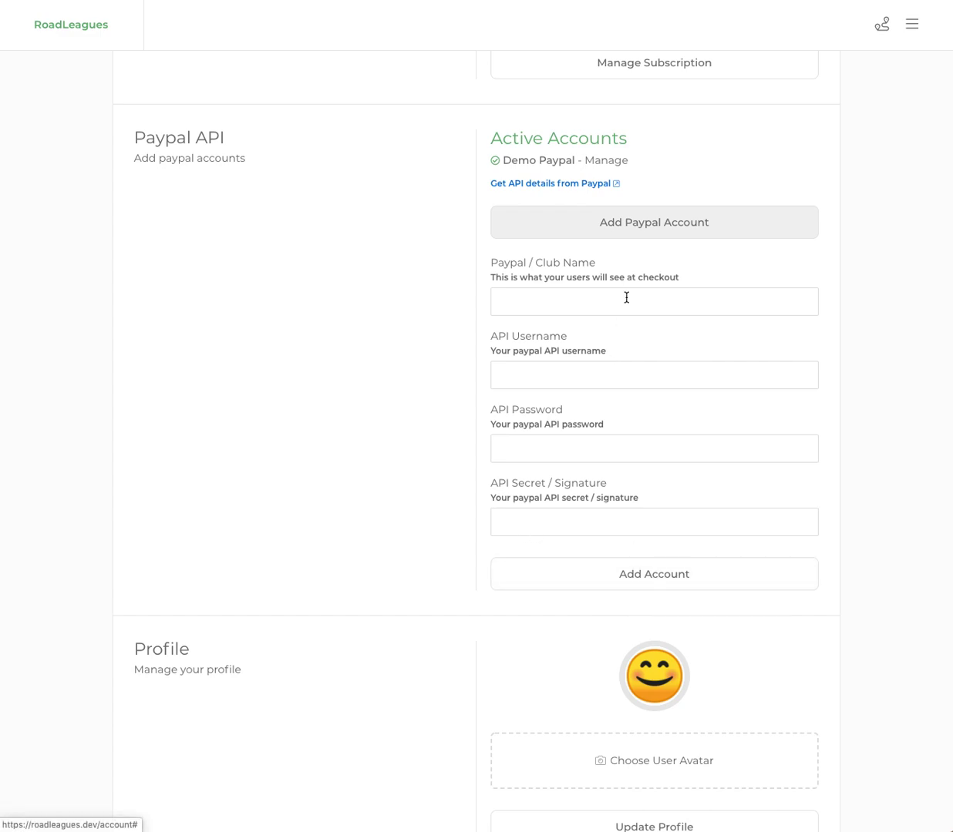
drag(503, 160, 572, 160)
click(847, 223)
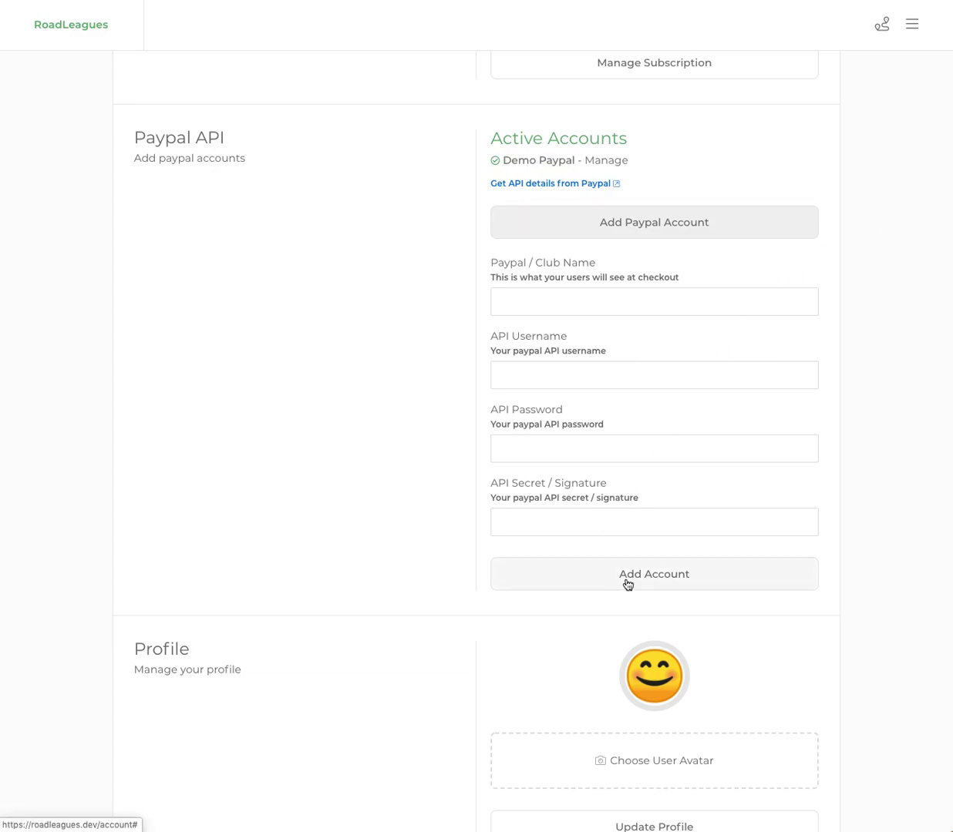
Step: Collapse the form for adding a PayPal account in the account page's Paypal API section
scroll(621, 580, up, 3)
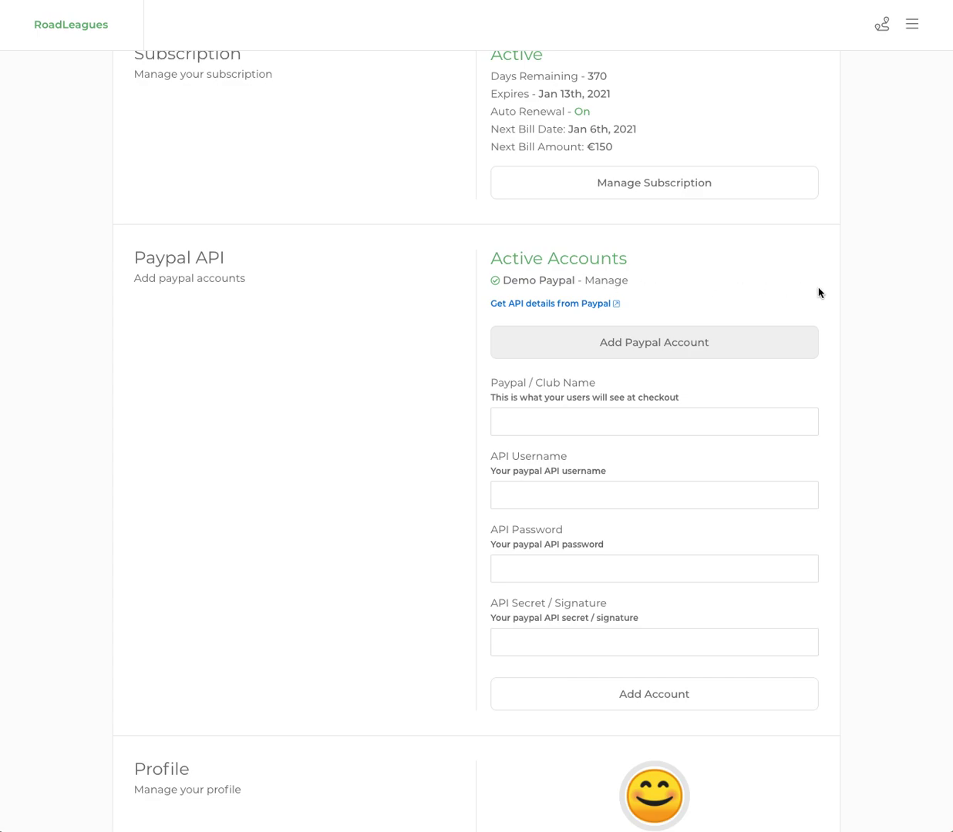
click(746, 341)
scroll(579, 341, up, 3)
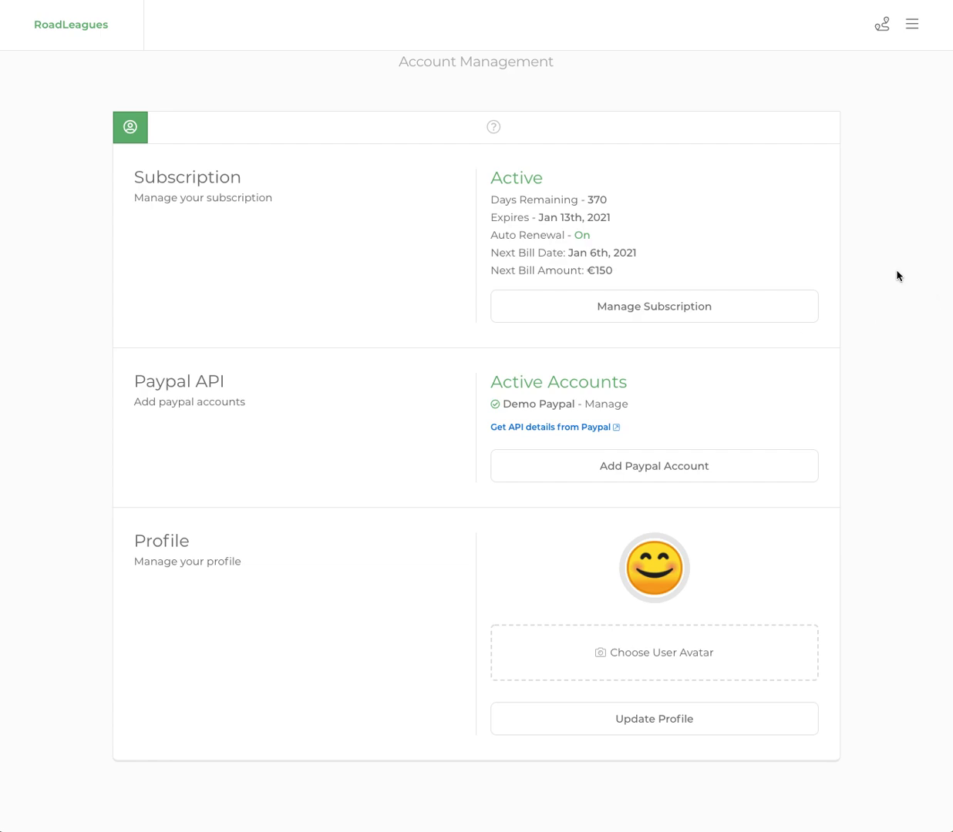
scroll(896, 276, up, 2)
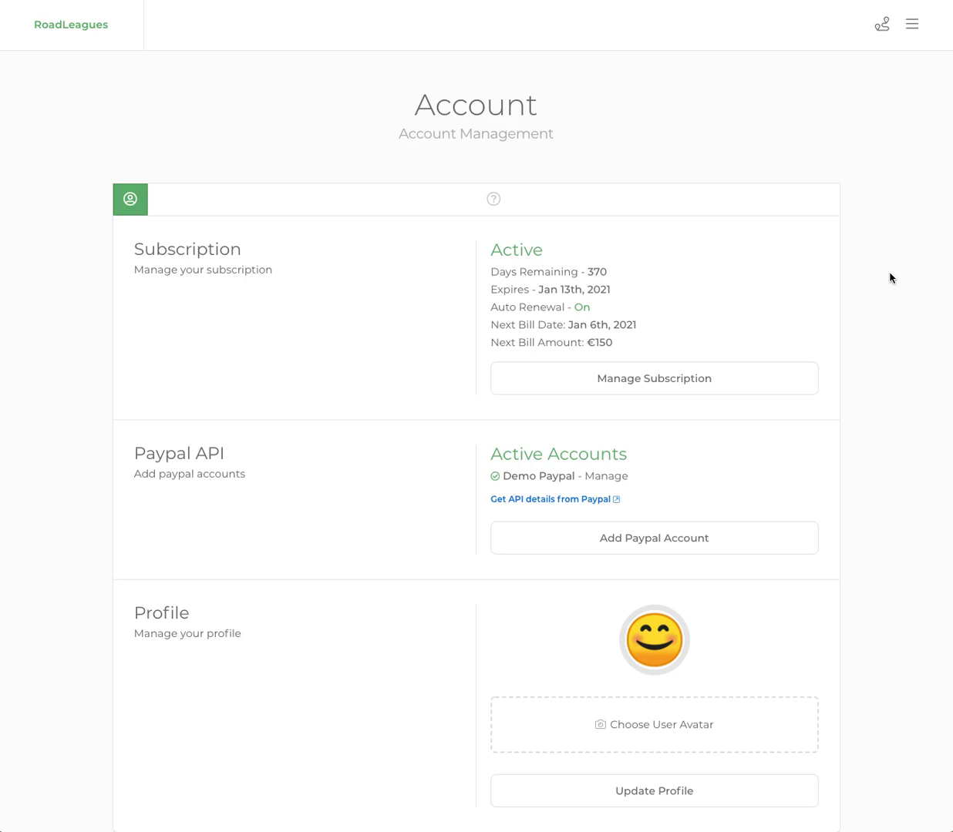
Step: Go through the dashboard to My Leagues and open the configuration of the Ardee Summer League
click(912, 25)
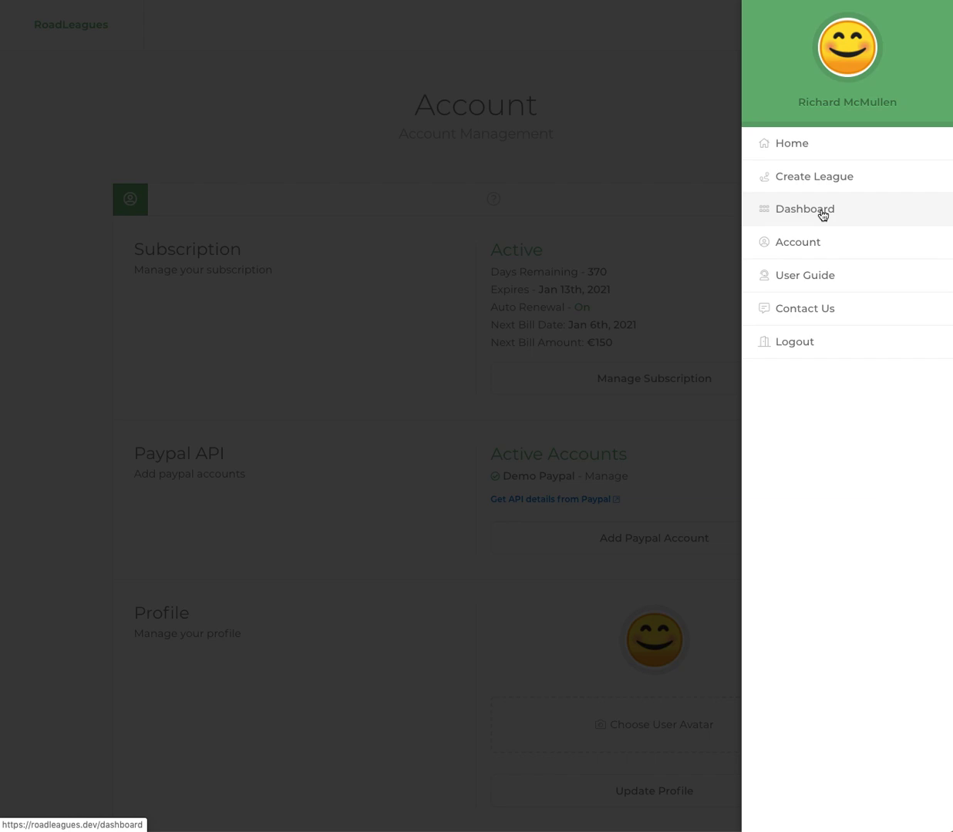
click(804, 209)
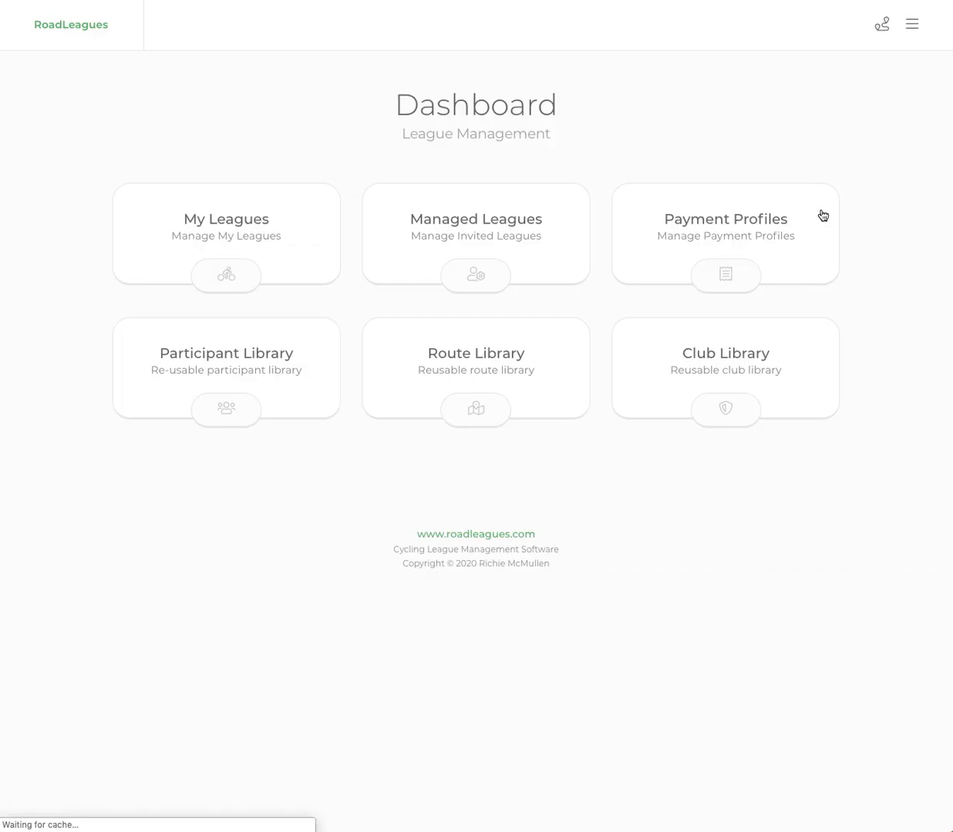
click(299, 215)
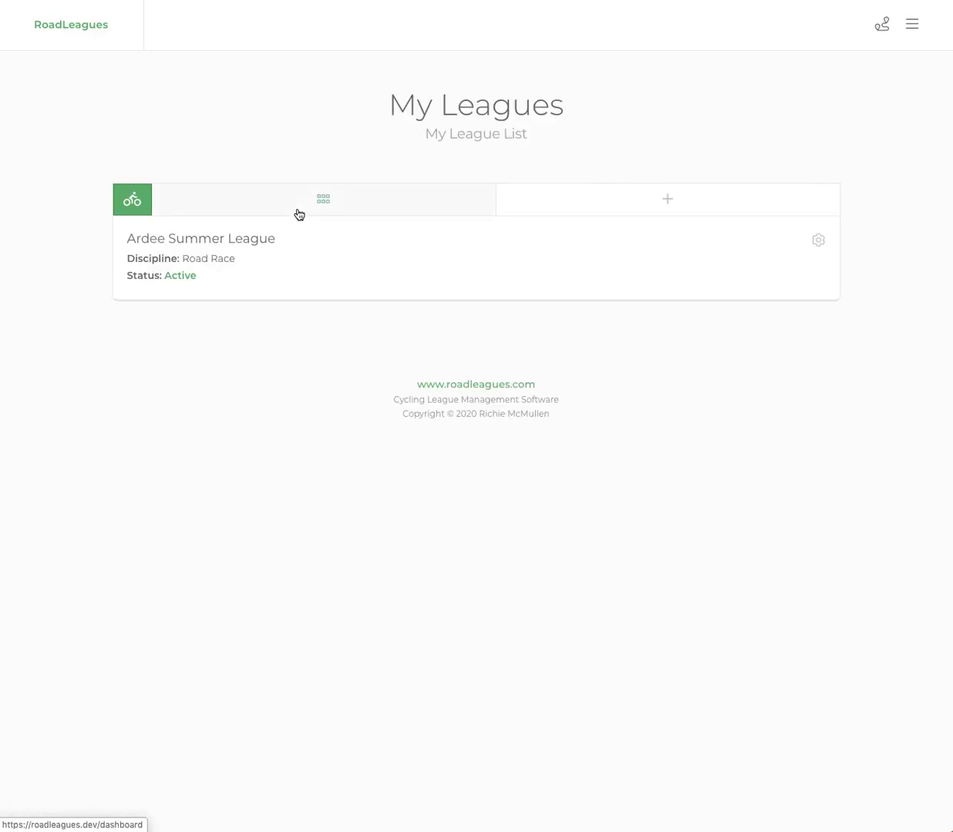
click(819, 242)
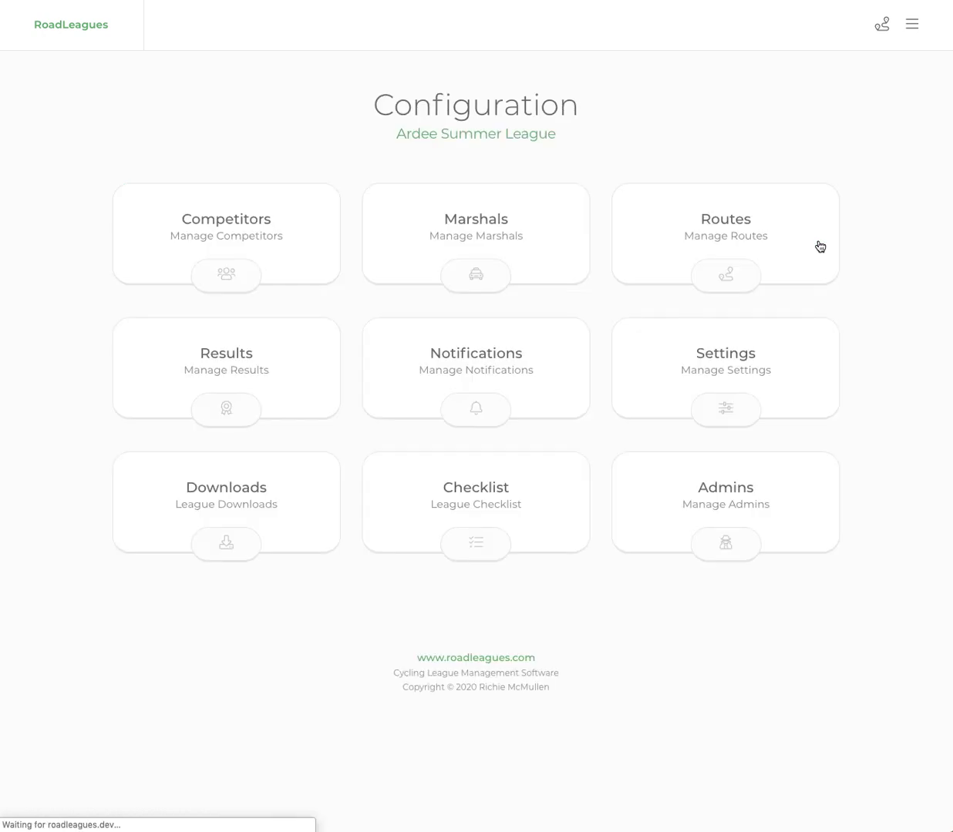
drag(363, 98, 600, 137)
click(601, 139)
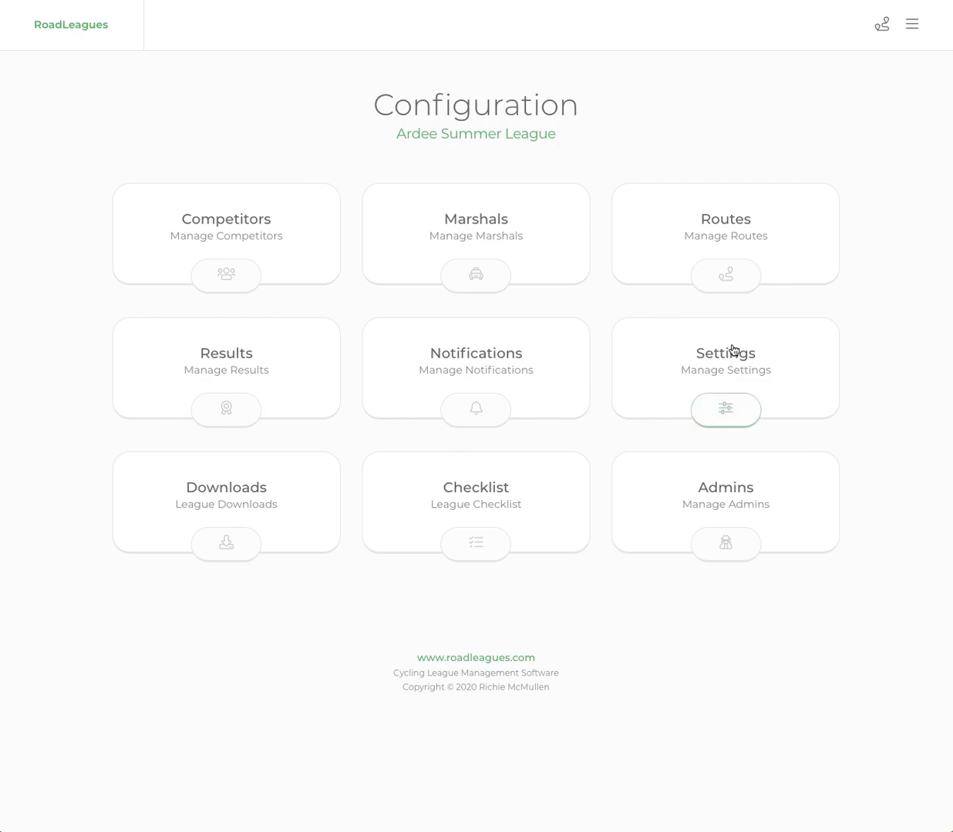
Step: Open the Ardee Summer League's settings and go to the League Payments section
click(772, 353)
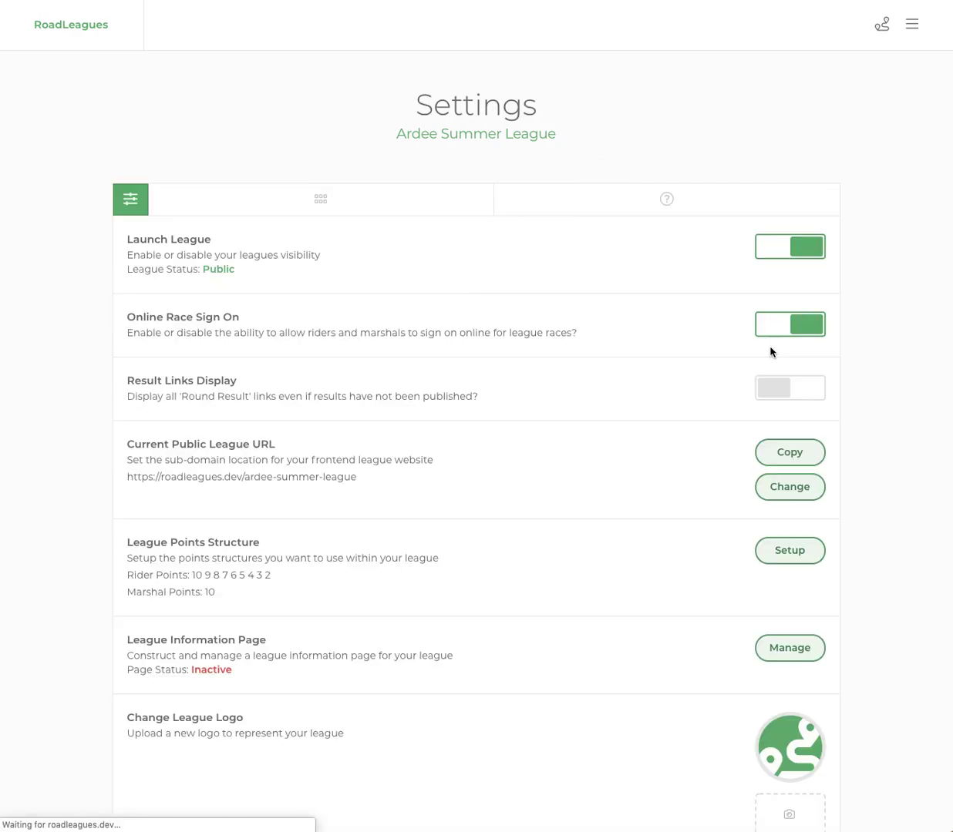
scroll(772, 353, down, 5)
scroll(773, 353, down, 1)
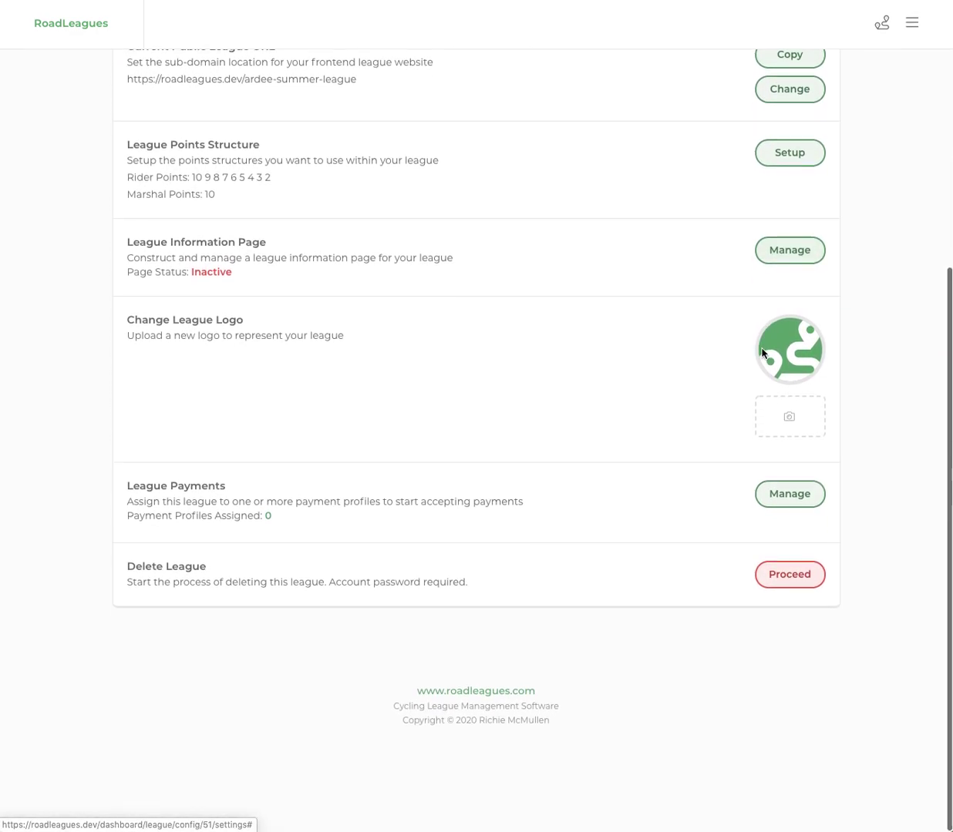
drag(128, 487, 248, 493)
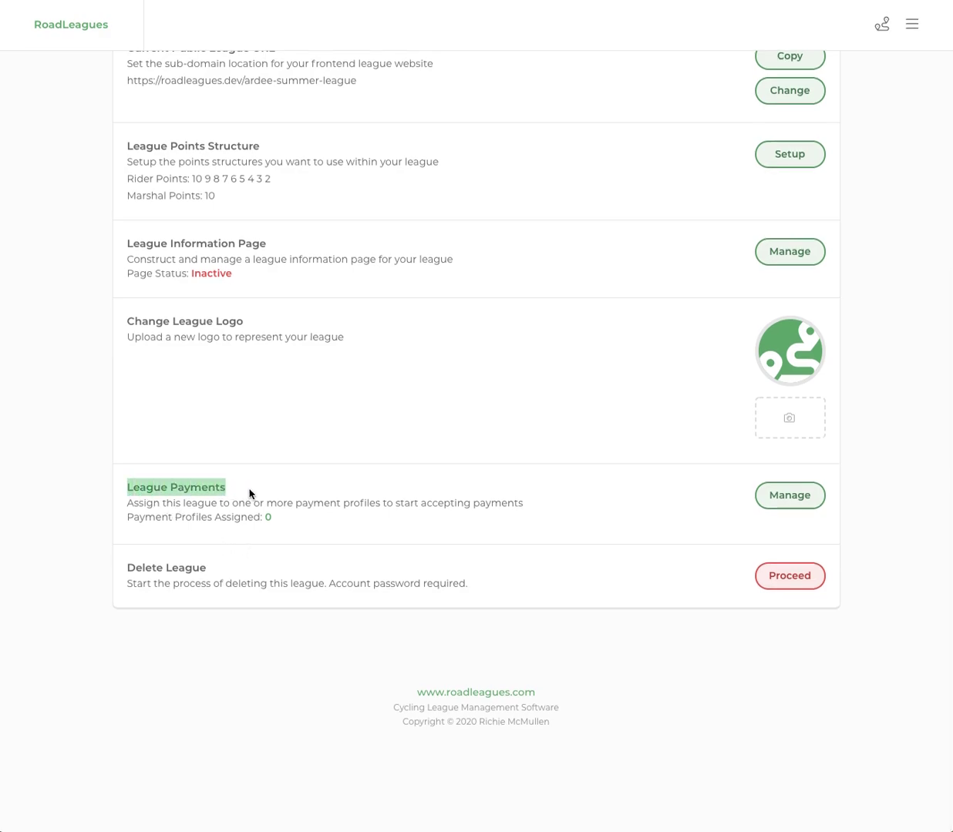
click(249, 493)
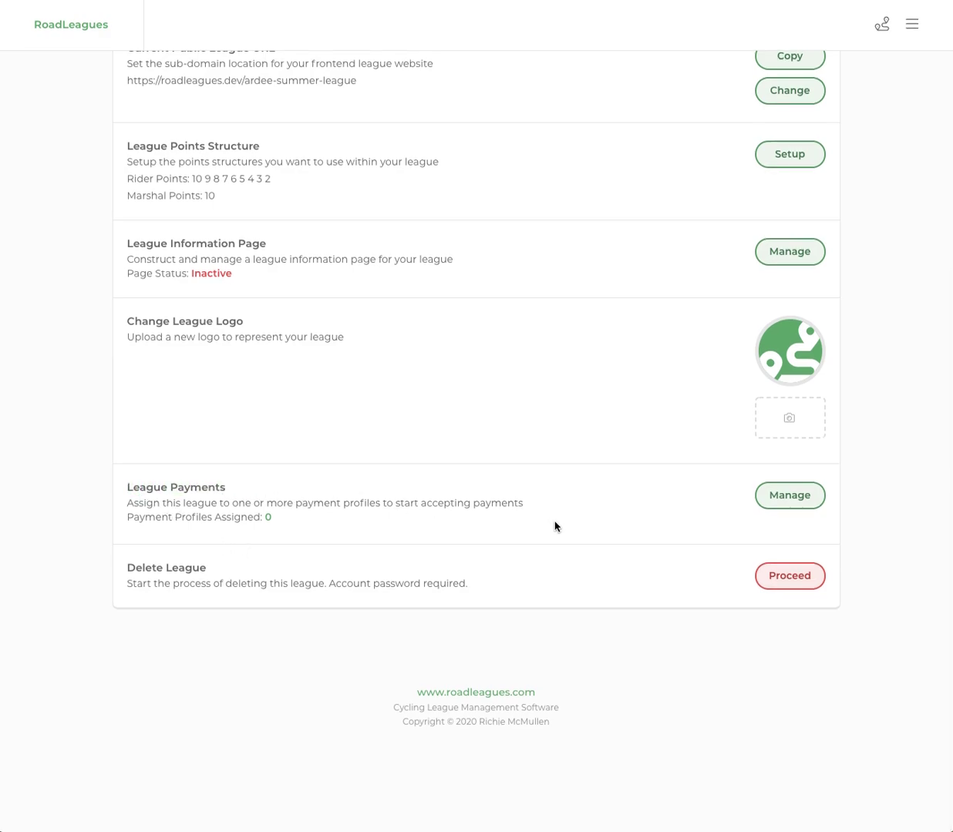
Step: Open payment profile management for the Ardee Summer League and choose the Demo Paypal profile
click(774, 508)
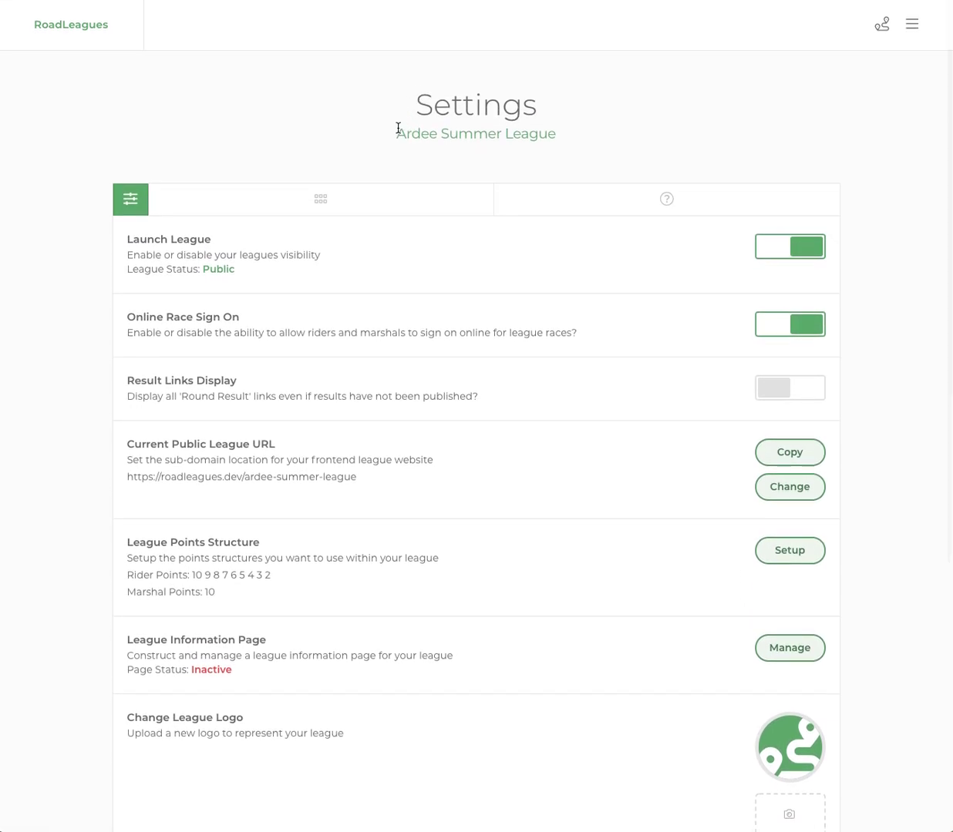
mouse_move(395, 140)
mouse_down()
mouse_move(510, 132)
mouse_move(566, 147)
mouse_move(395, 137)
mouse_up()
click(534, 155)
scroll(448, 174, down, 5)
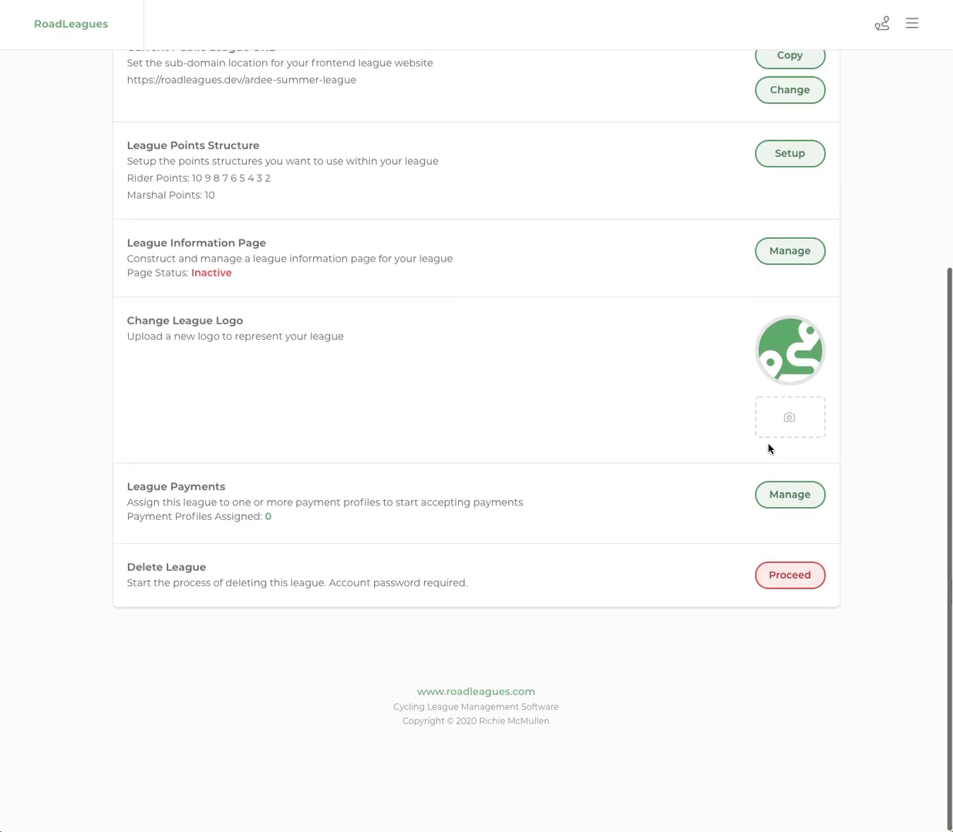
click(792, 494)
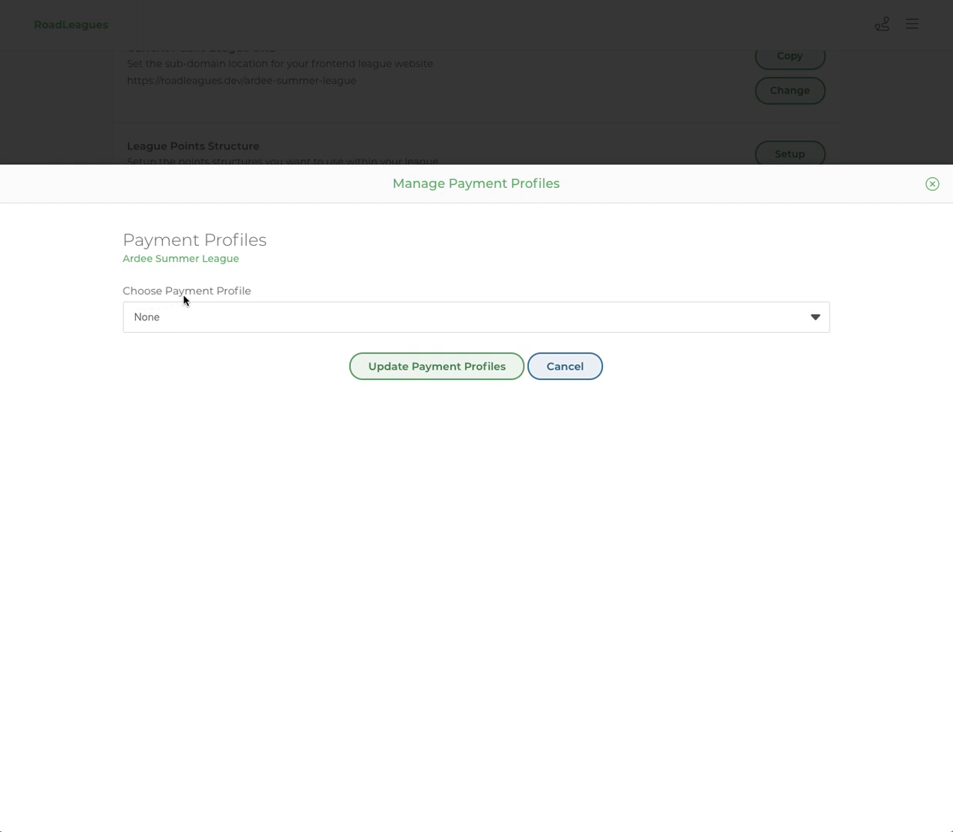
click(263, 320)
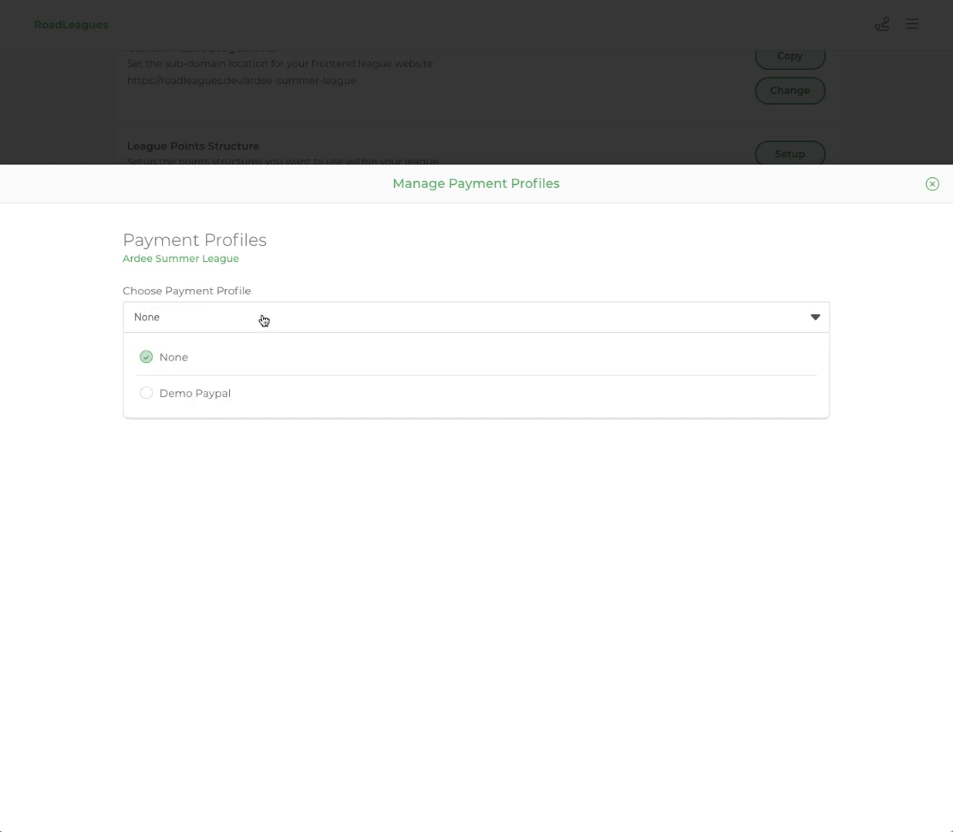
click(192, 394)
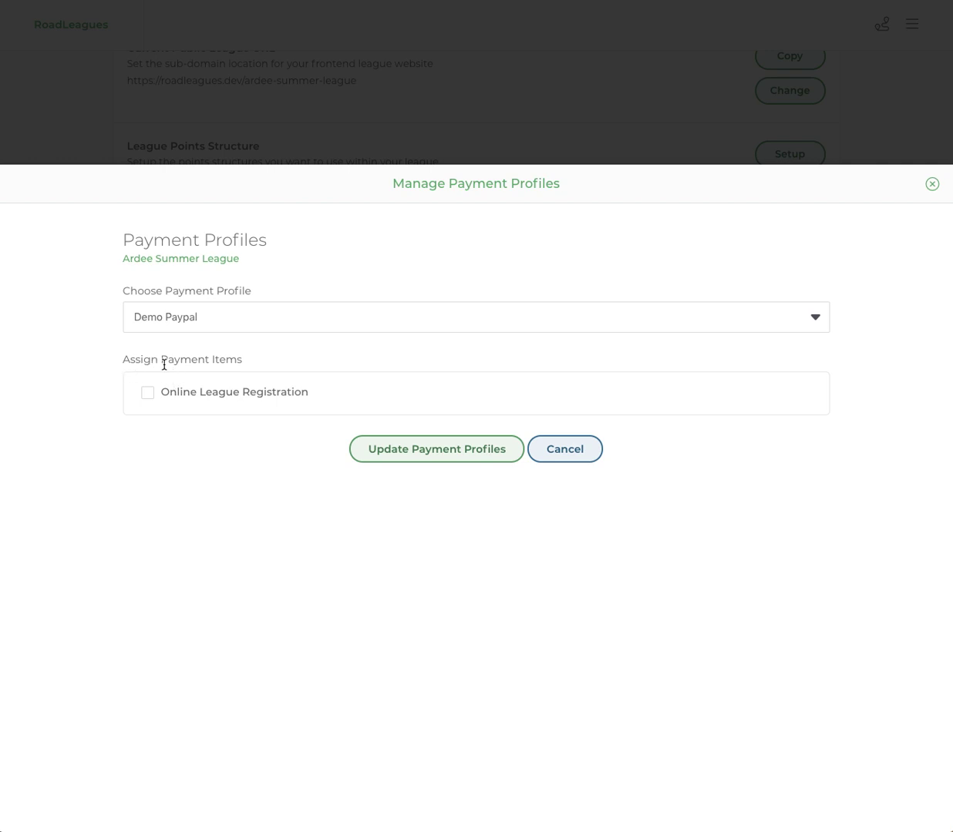
Step: Assign the Online League Registration payment item to the league and update its payment profiles
drag(164, 362, 242, 361)
click(247, 365)
drag(164, 395, 315, 381)
click(235, 419)
click(147, 393)
drag(164, 393, 307, 381)
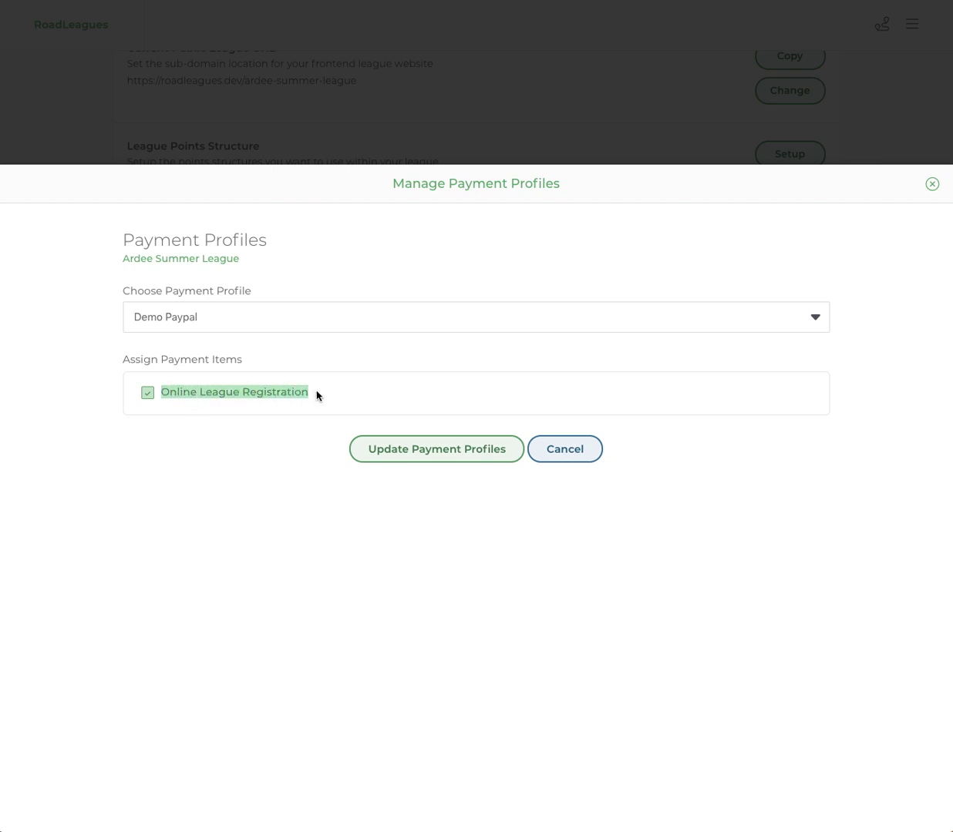
click(242, 401)
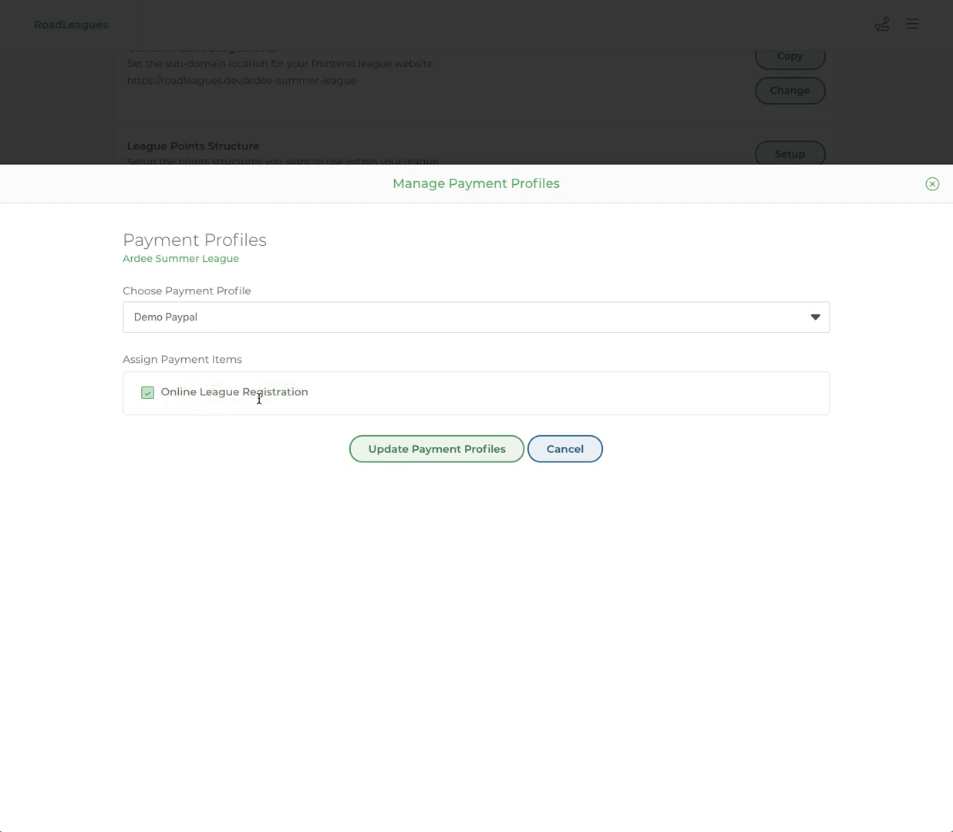
click(440, 452)
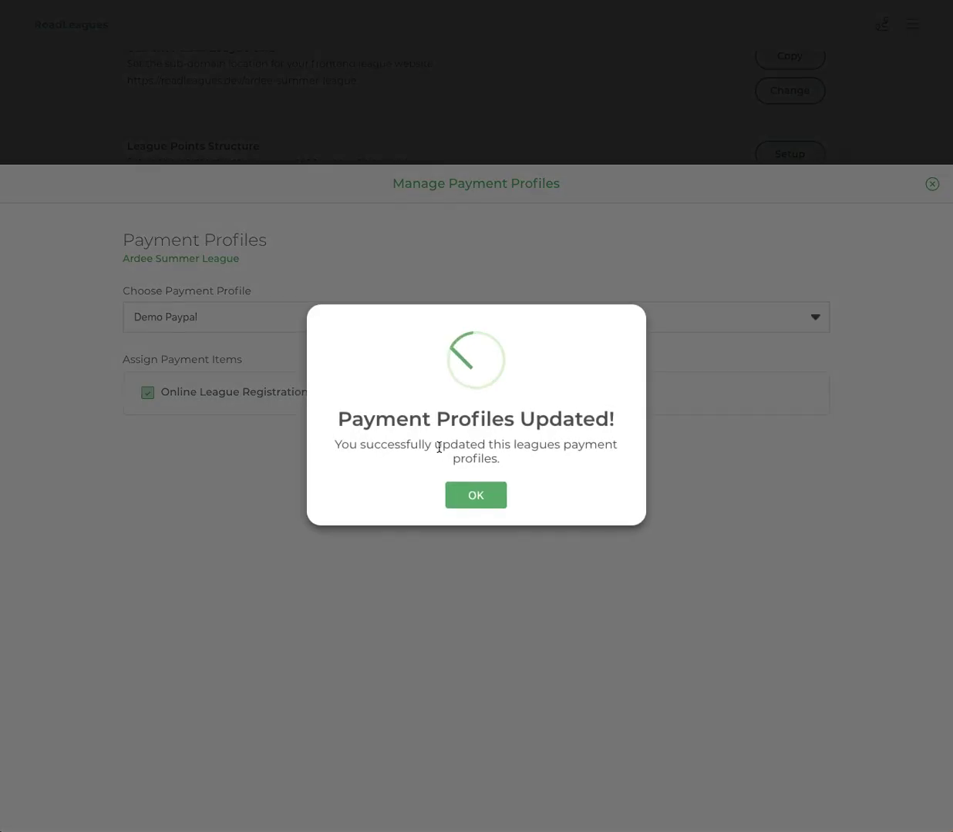
click(478, 500)
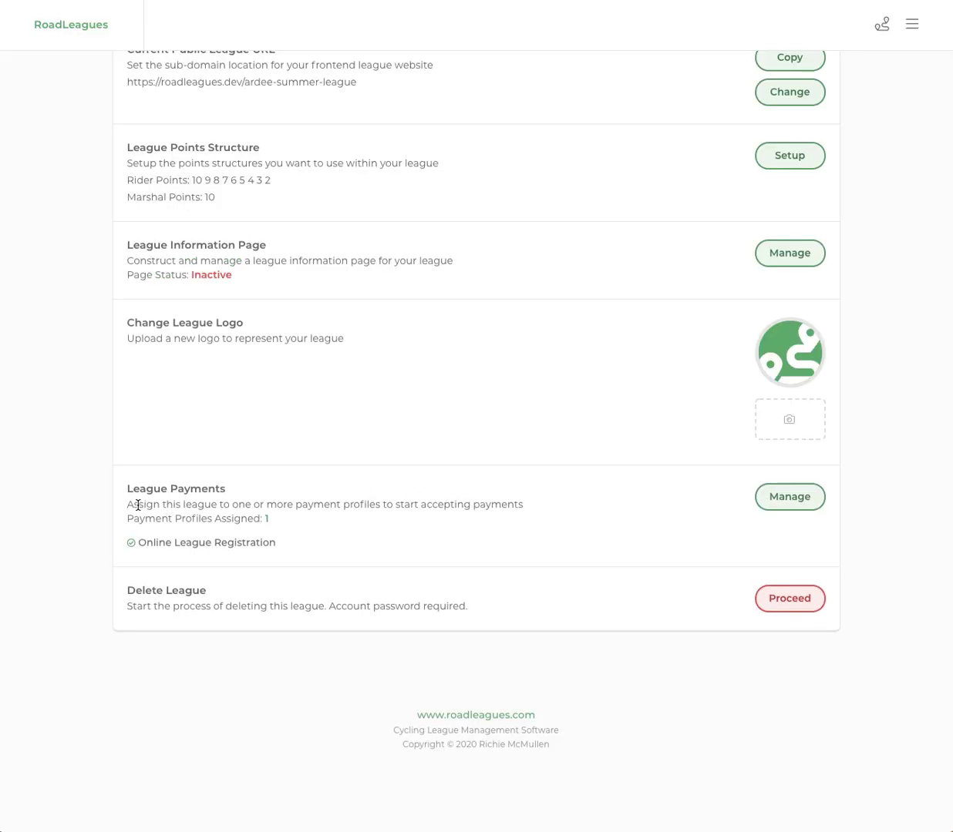
Step: Check the assigned payment profiles in the League Payments section and the league name heading the settings
drag(131, 517, 279, 521)
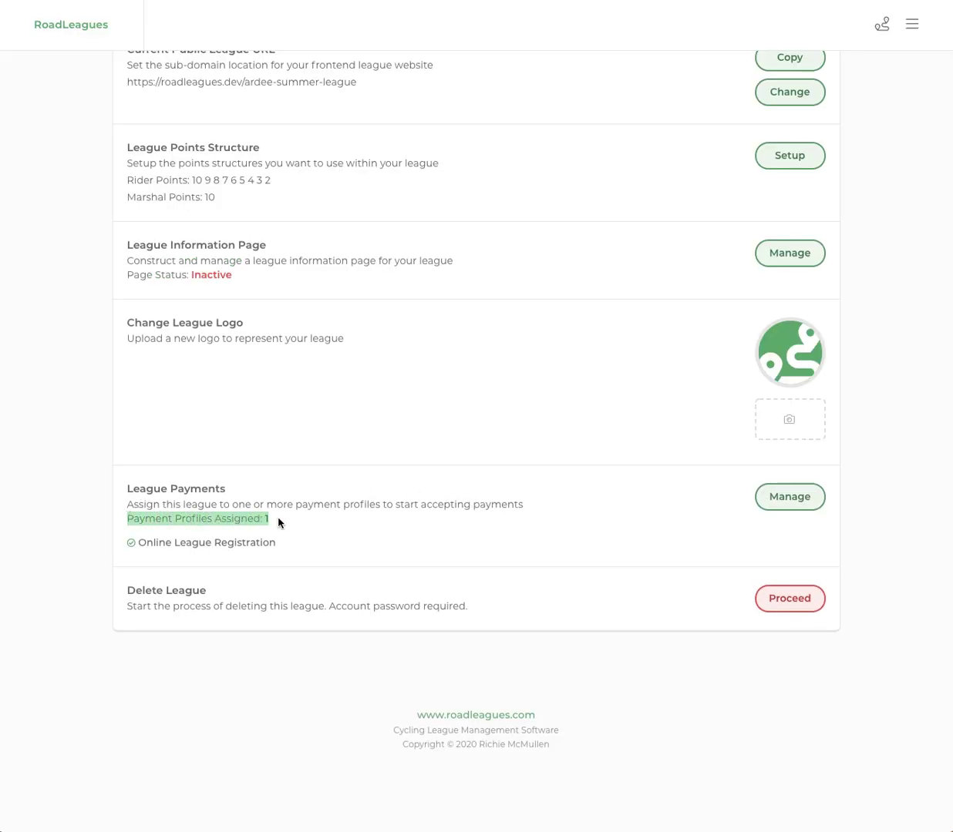
click(215, 540)
drag(140, 544, 285, 547)
click(232, 546)
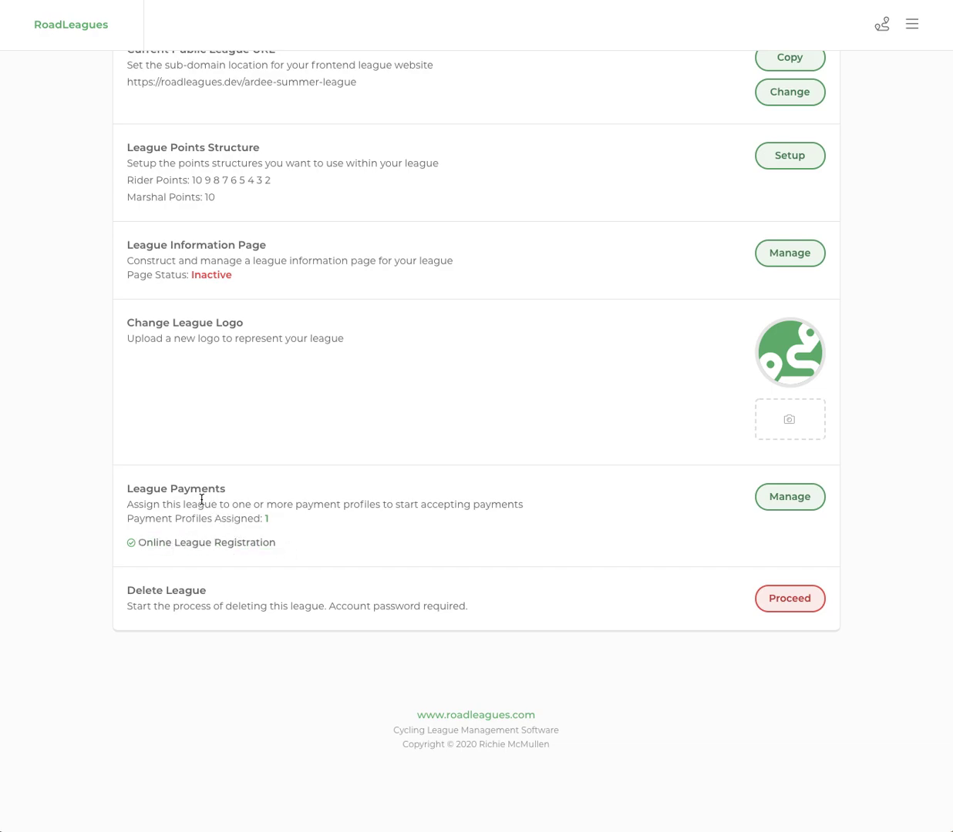
scroll(215, 511, up, 5)
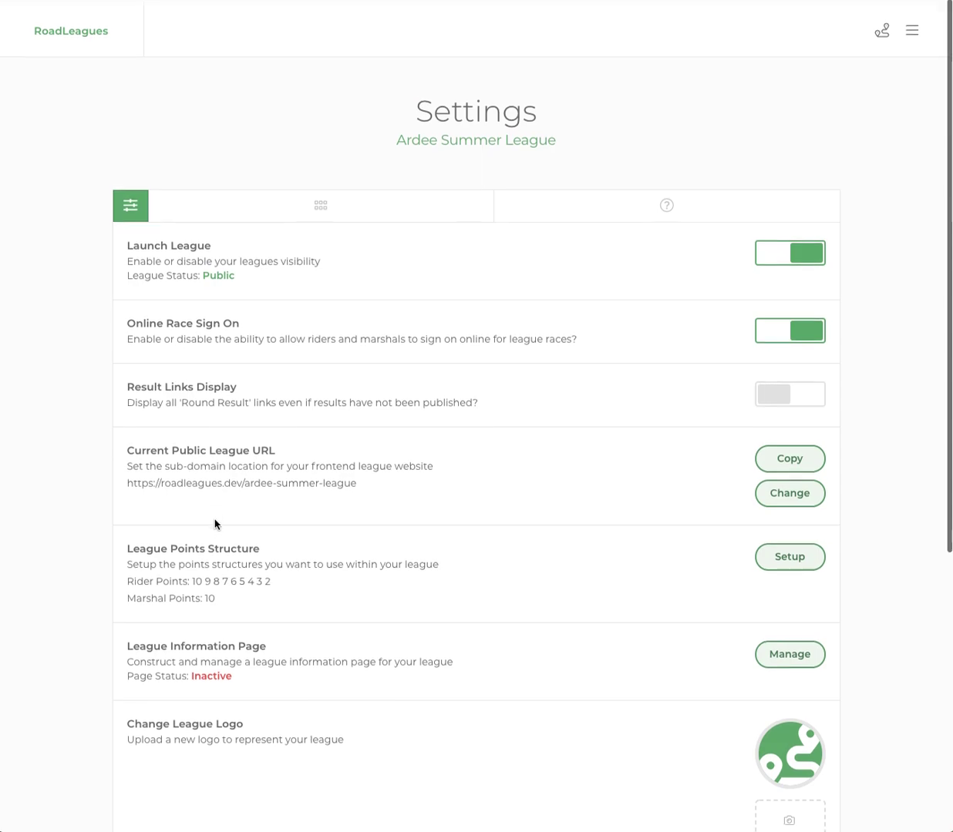
drag(396, 135, 565, 137)
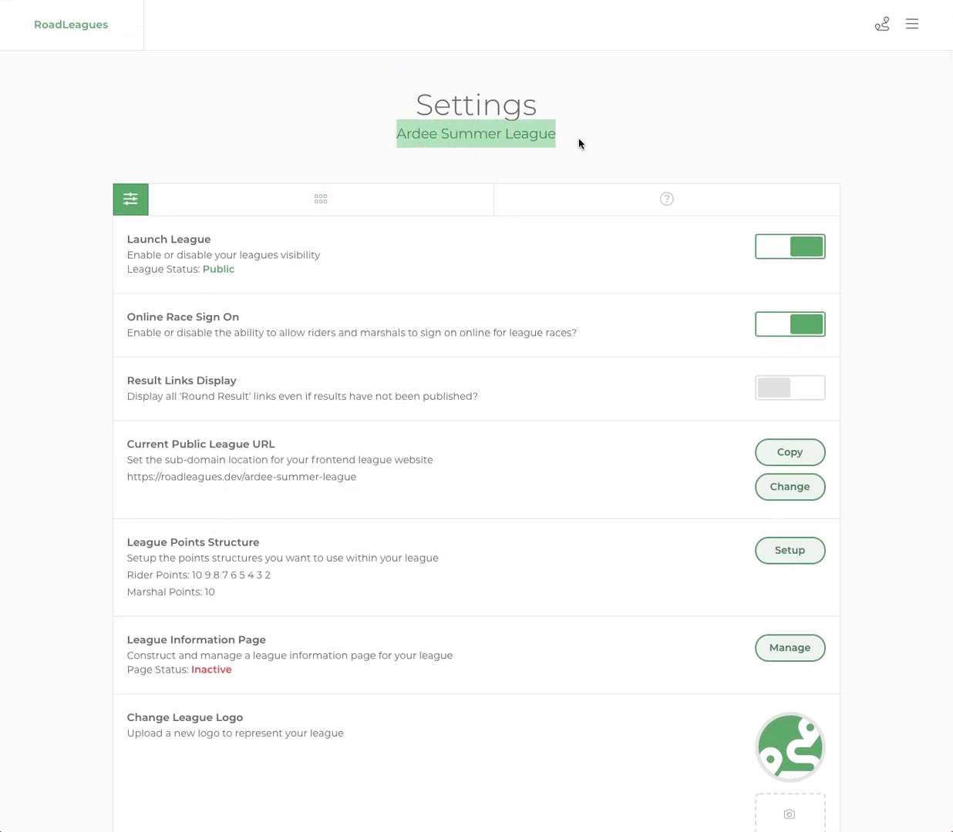
click(559, 136)
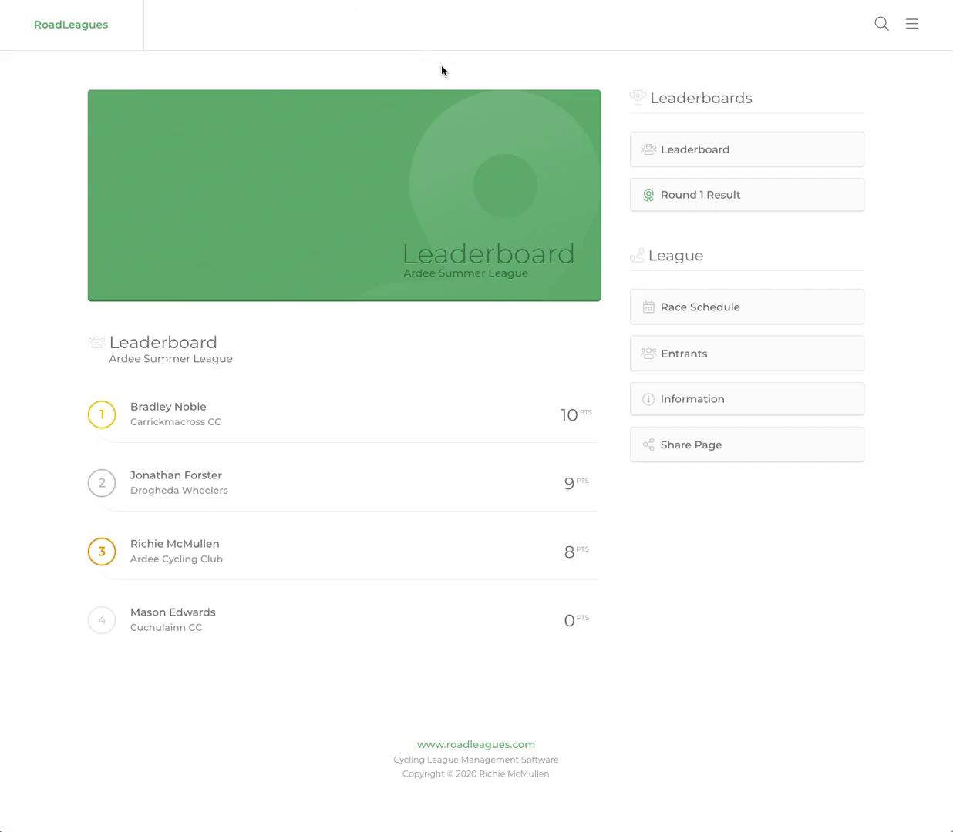
Step: Reload the Ardee Summer League's public leaderboard and examine its Payments section
click(703, 149)
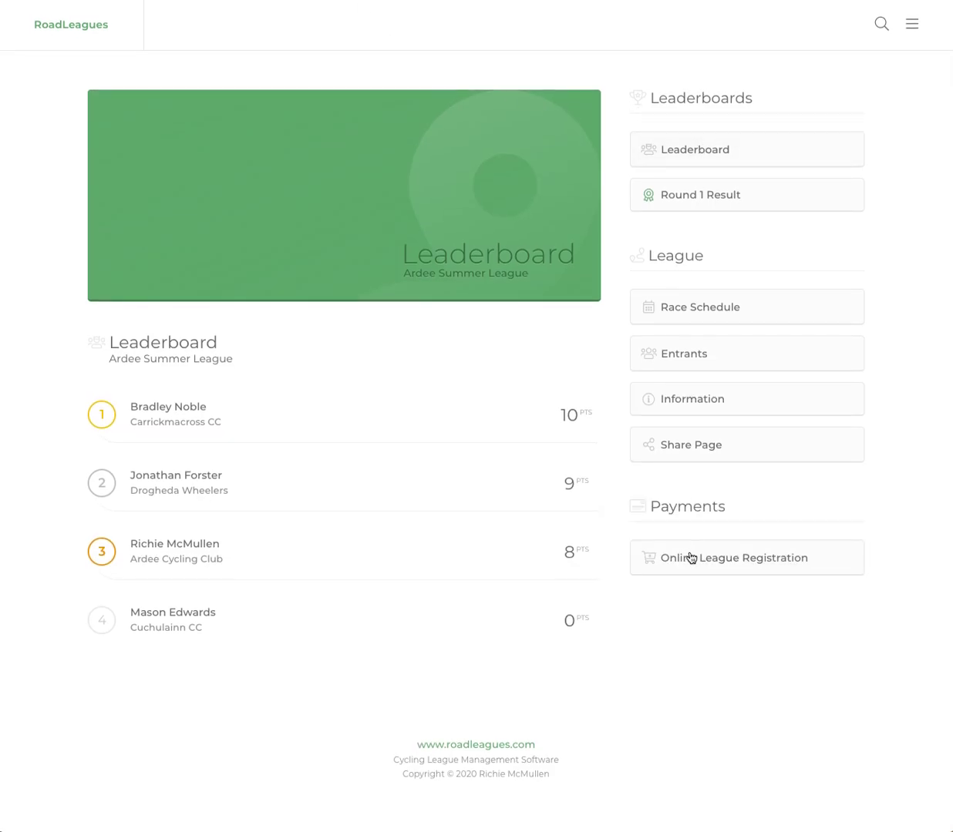
drag(632, 486, 705, 488)
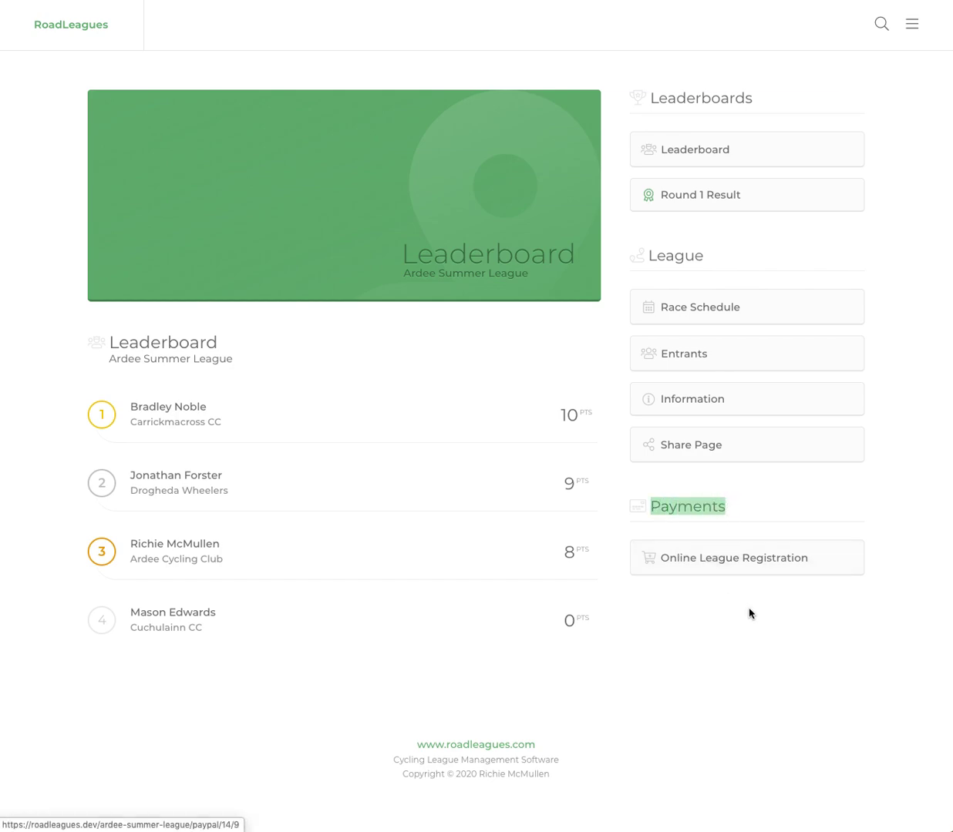
click(722, 588)
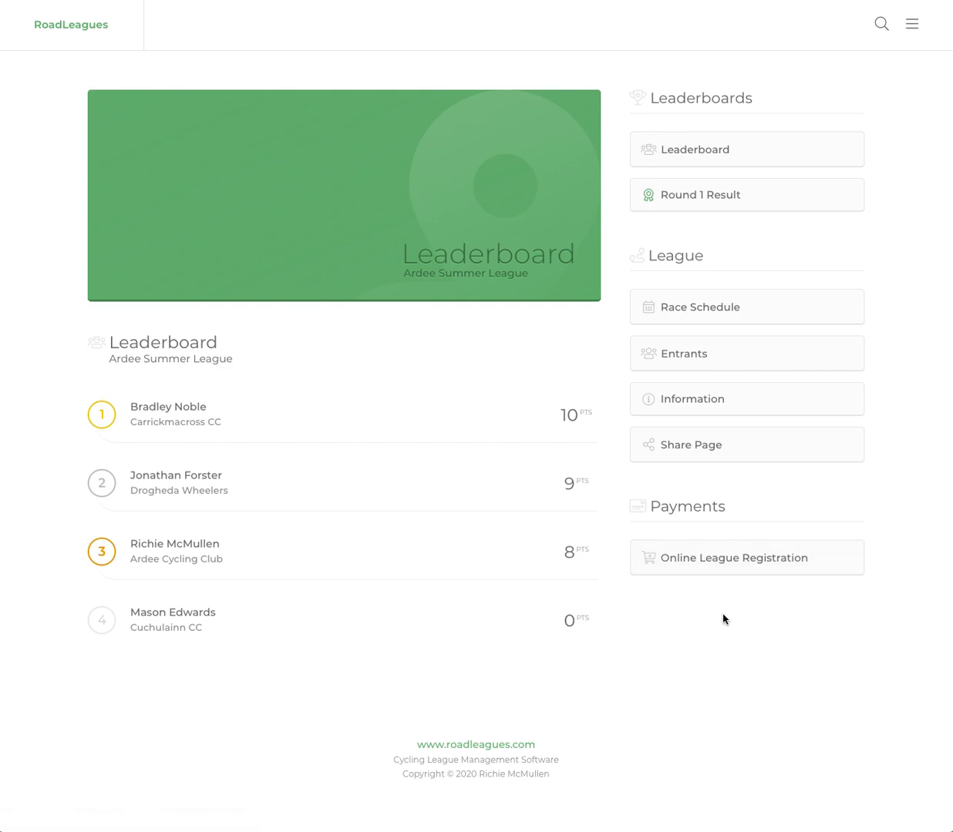
Step: Open the Online League Registration purchase page, review its description, and return to the Payments section of the public leaderboard
click(728, 563)
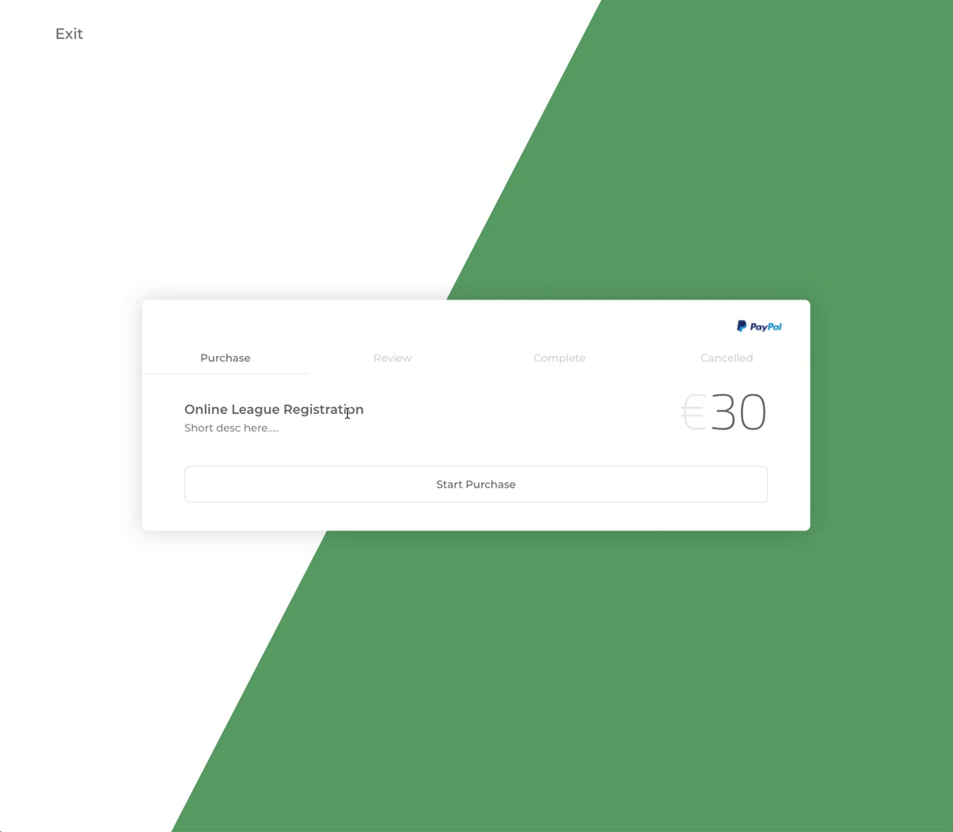
drag(279, 428, 260, 429)
click(260, 429)
drag(184, 430, 311, 427)
click(310, 427)
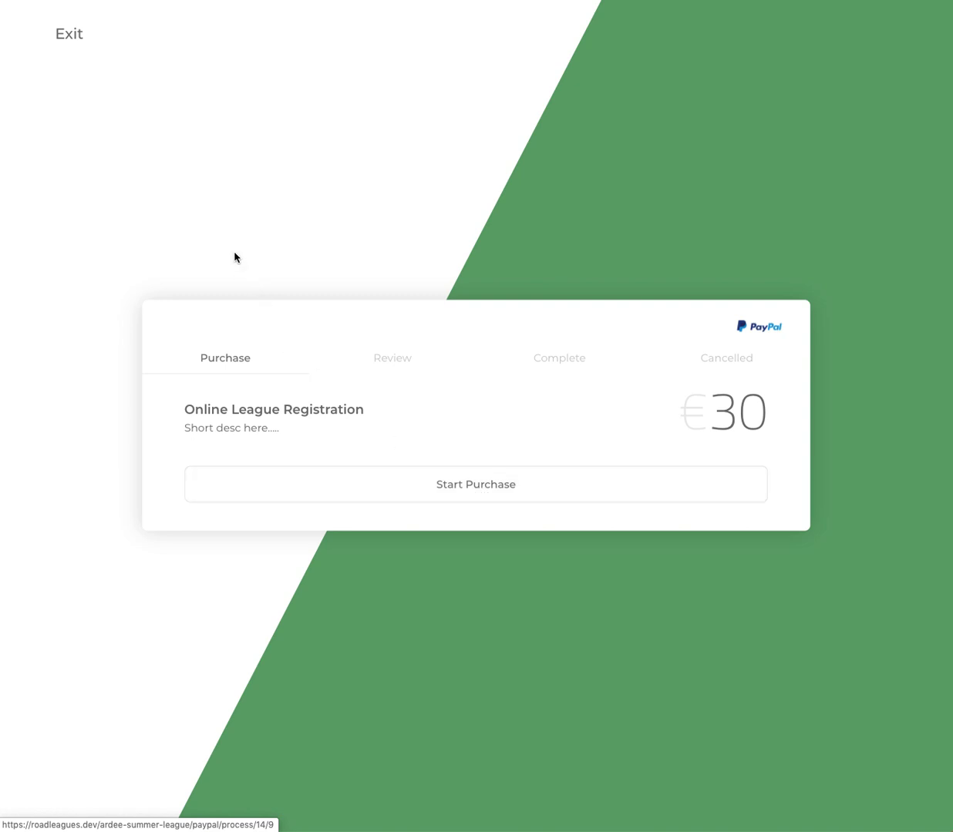
click(301, 286)
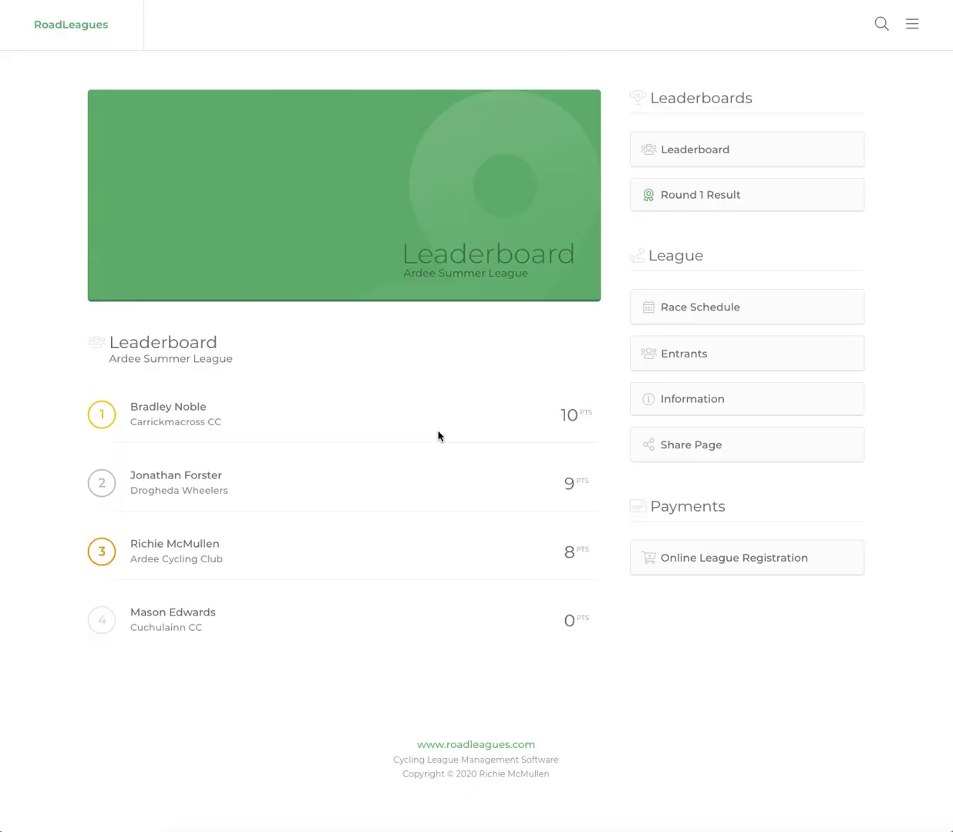
drag(654, 506, 748, 509)
click(748, 508)
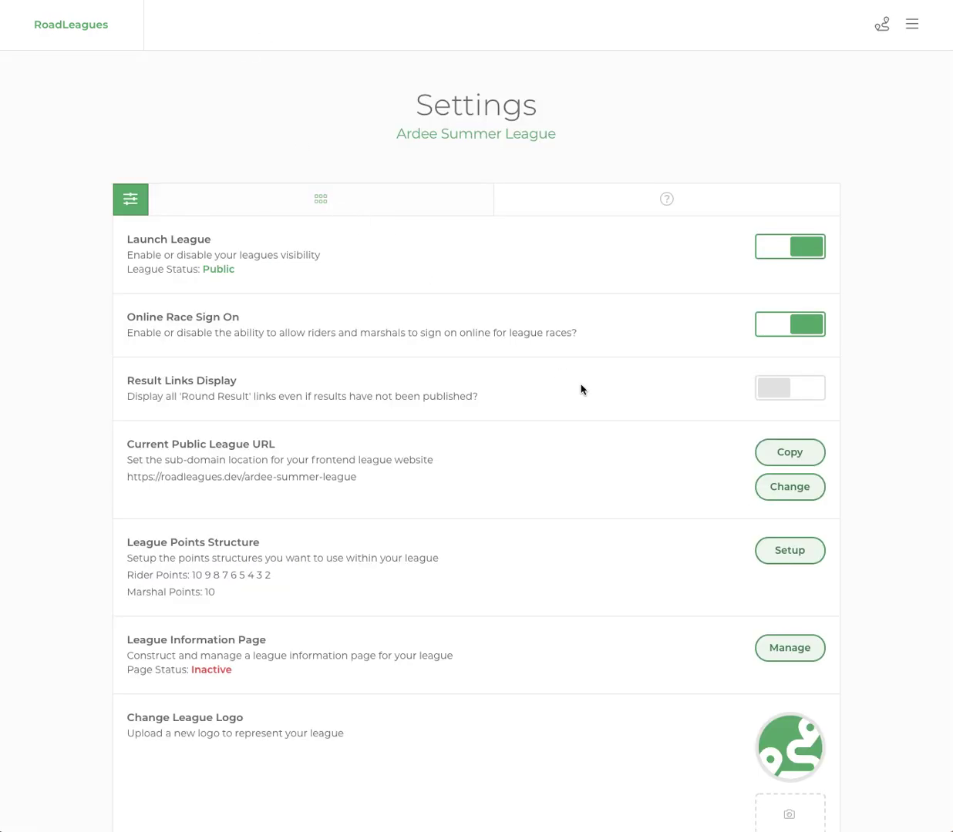
Step: Return to the league's settings, reopen payment profile management and choose the Demo Paypal profile
scroll(586, 397, down, 5)
scroll(625, 440, up, 3)
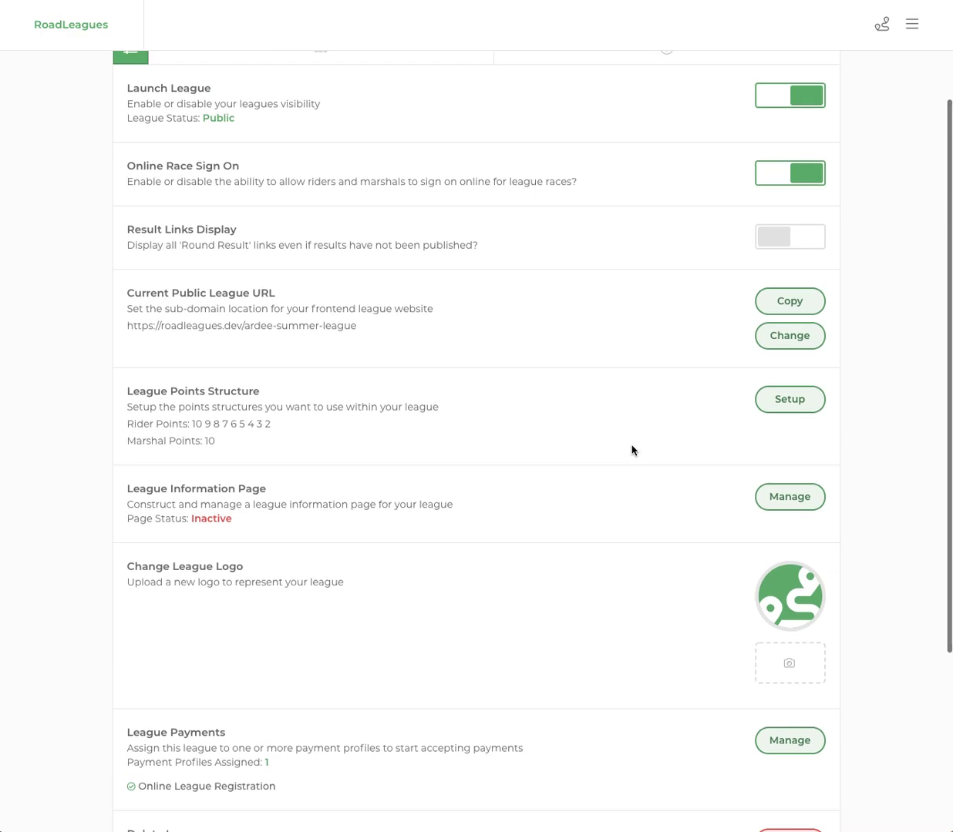
scroll(632, 450, down, 4)
click(787, 472)
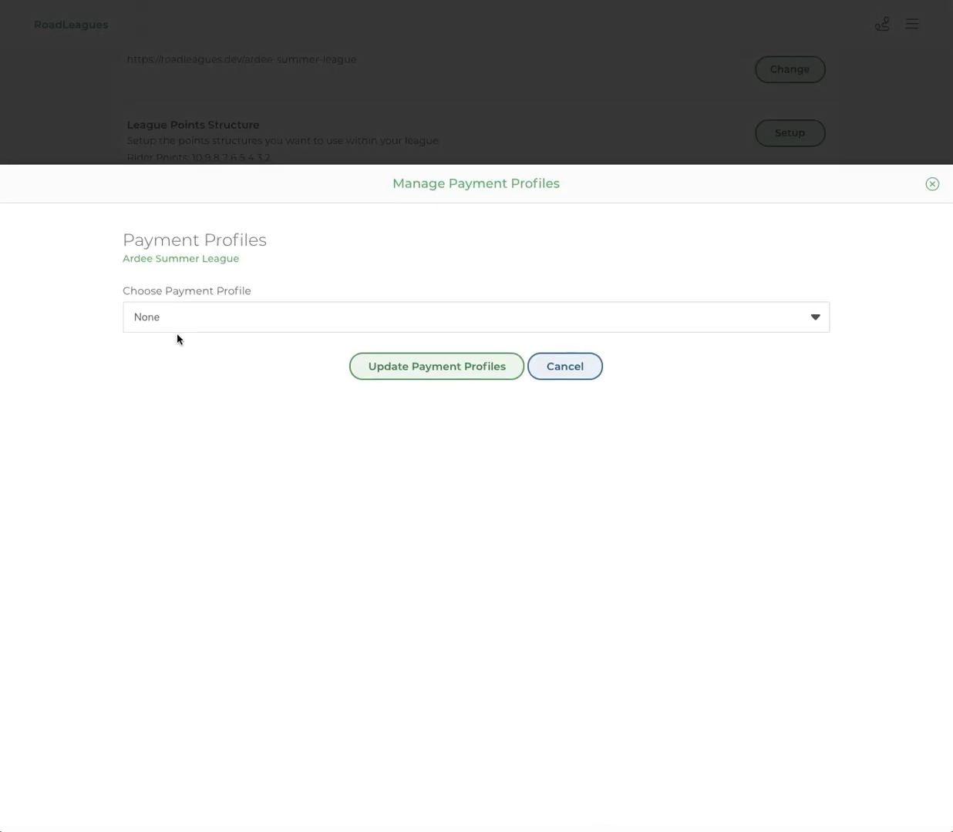
click(172, 313)
click(192, 394)
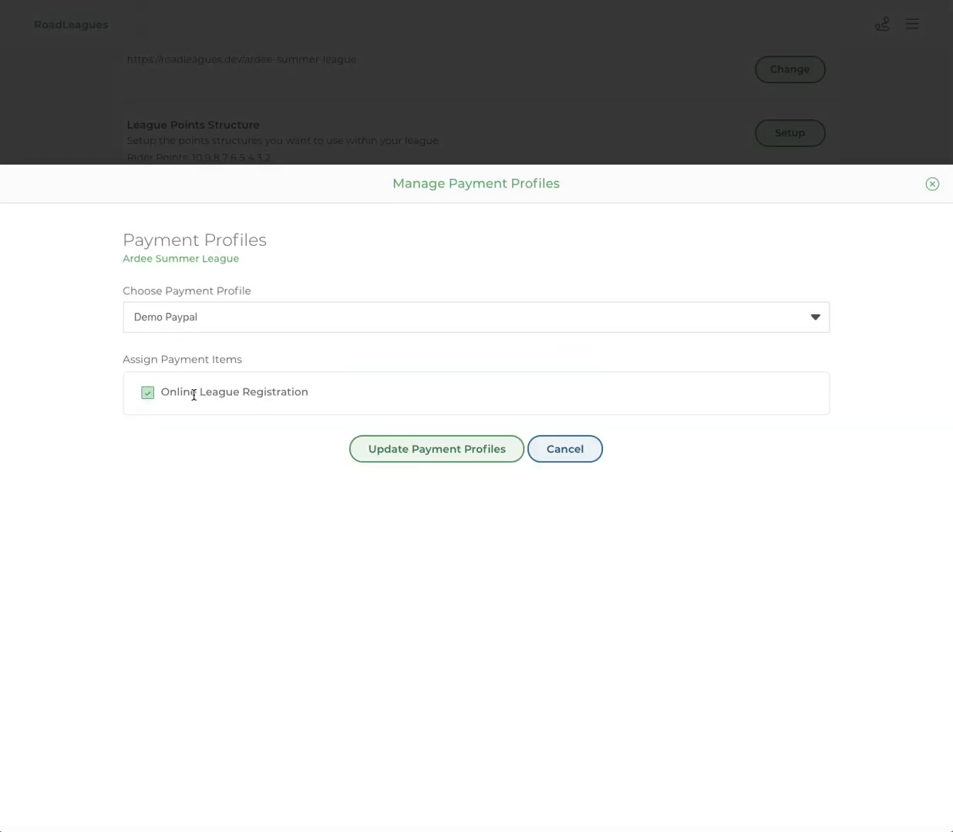
Step: Review the payment items assigned to the Demo Paypal profile, and leave payment profile management without updating it
drag(160, 391, 308, 391)
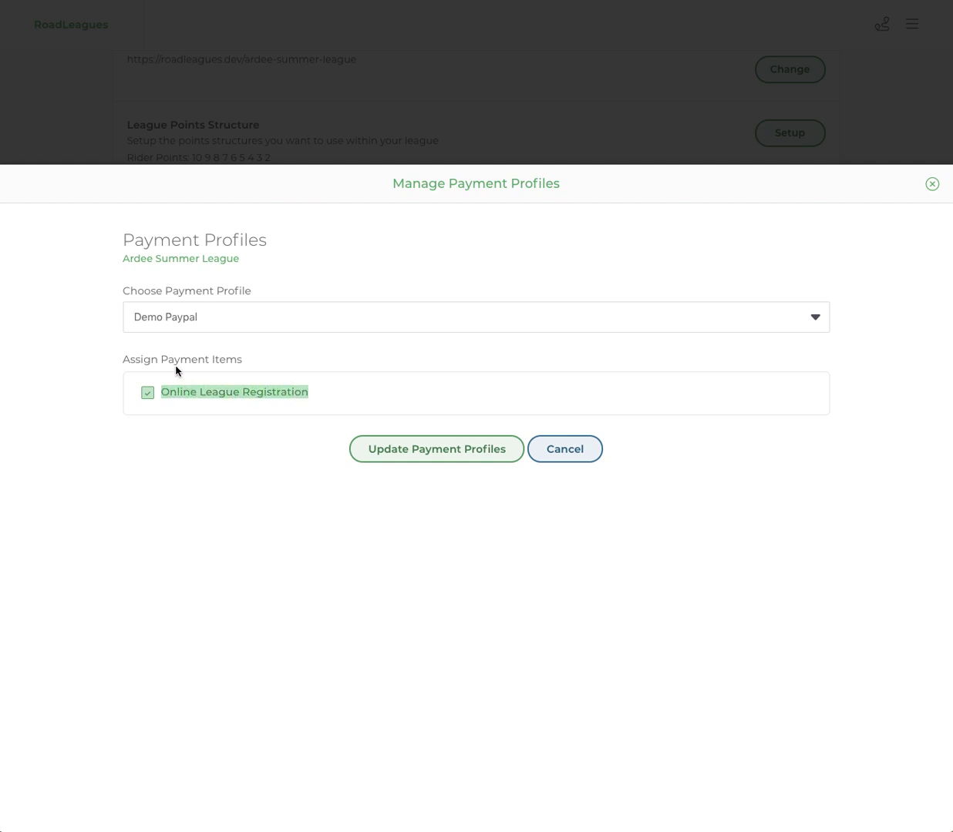
drag(161, 359, 248, 362)
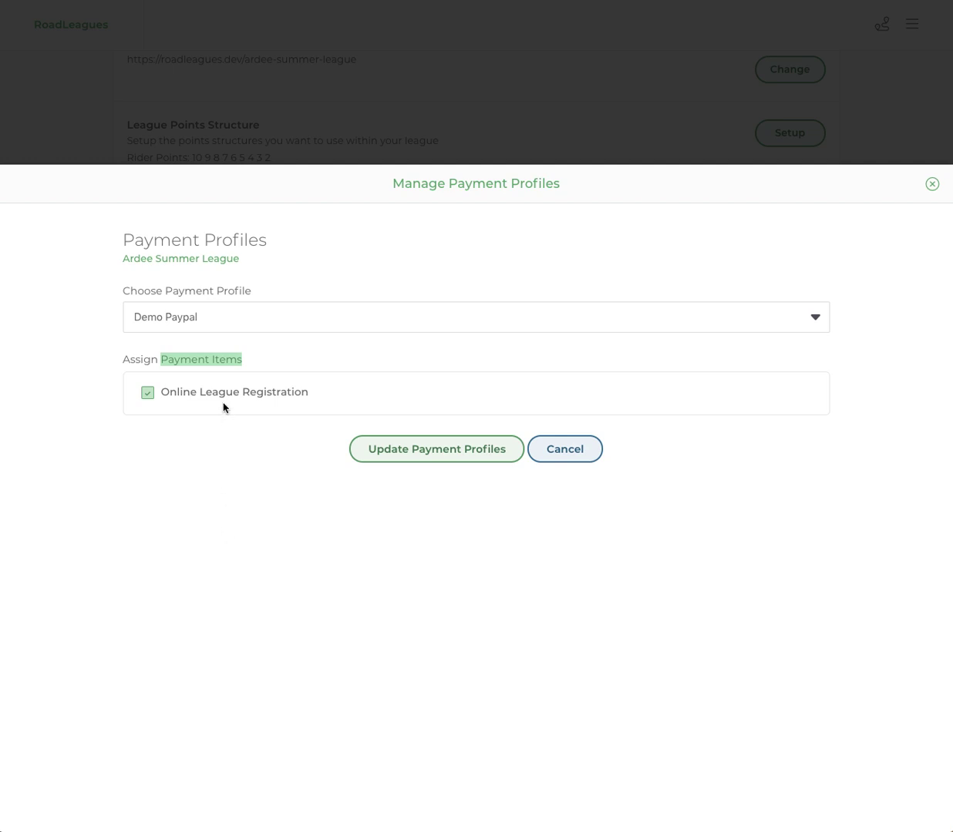
click(270, 487)
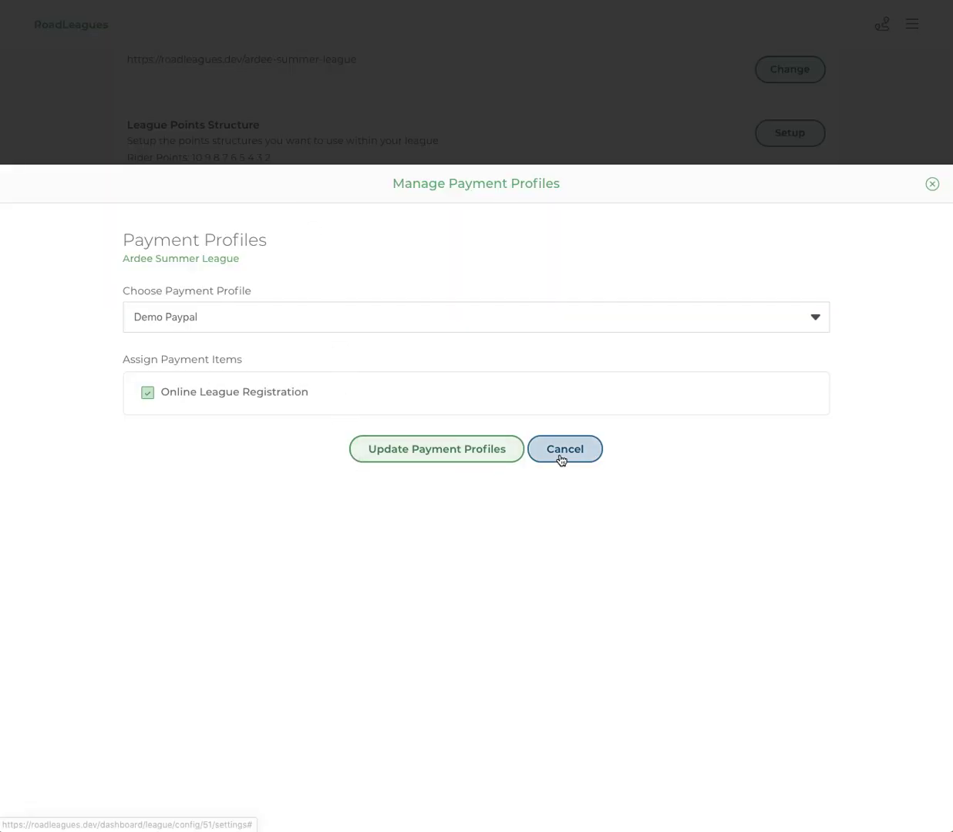
click(562, 453)
scroll(644, 528, up, 10)
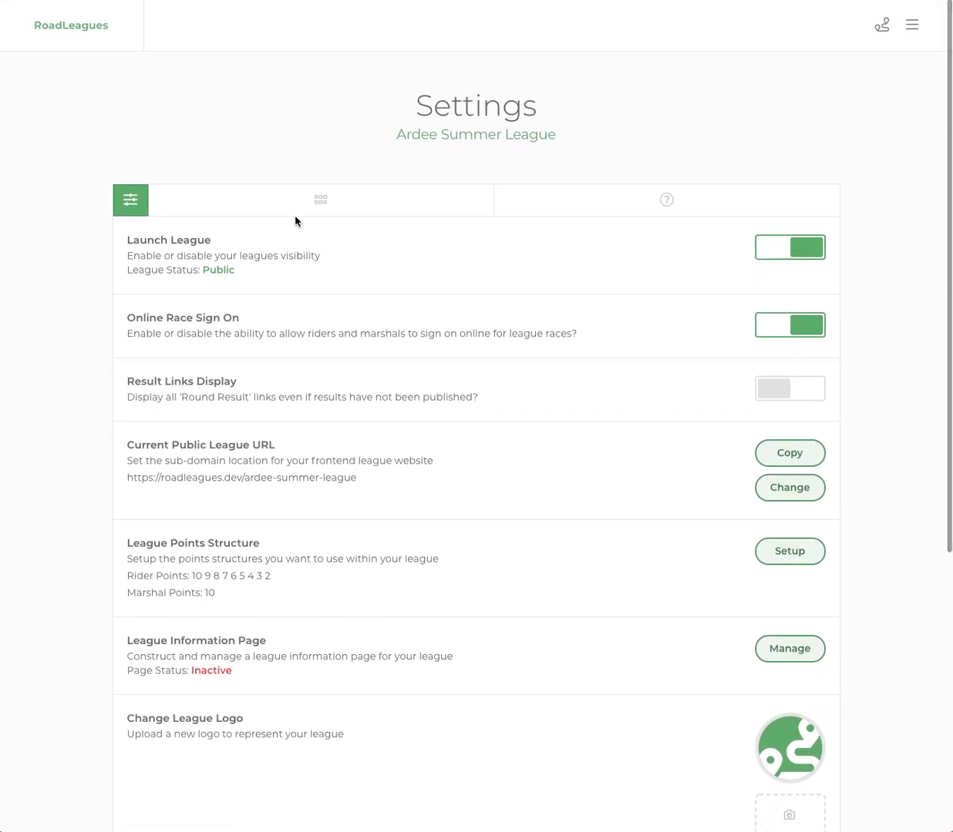